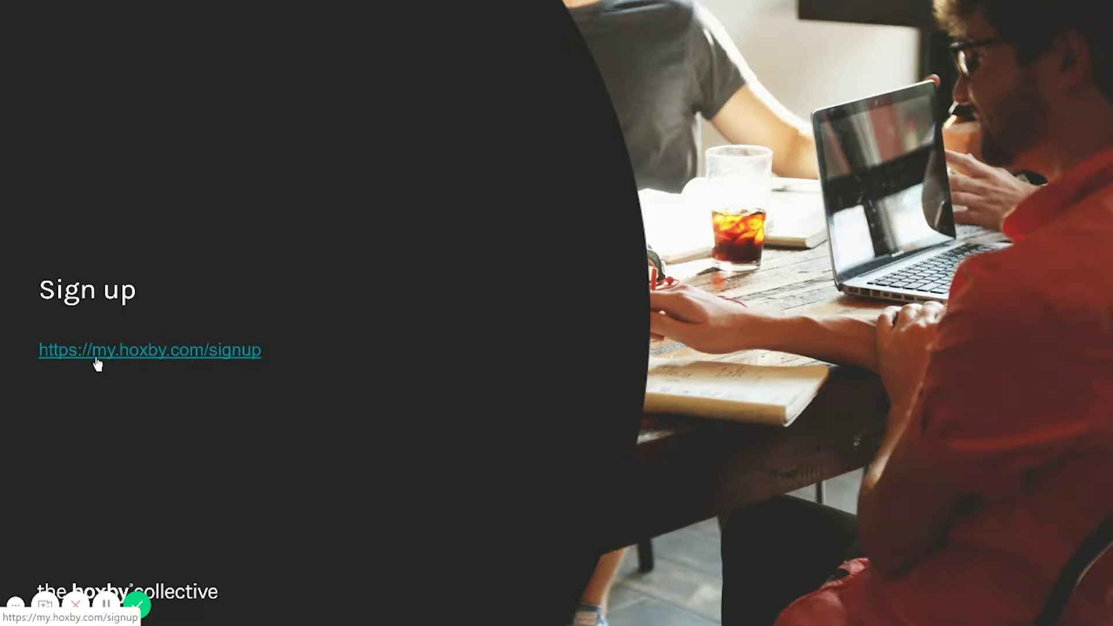
# Step: Open the My Hoxby sign-up form and read its introduction, important notes and Google Account question
pyautogui.click(108, 359)
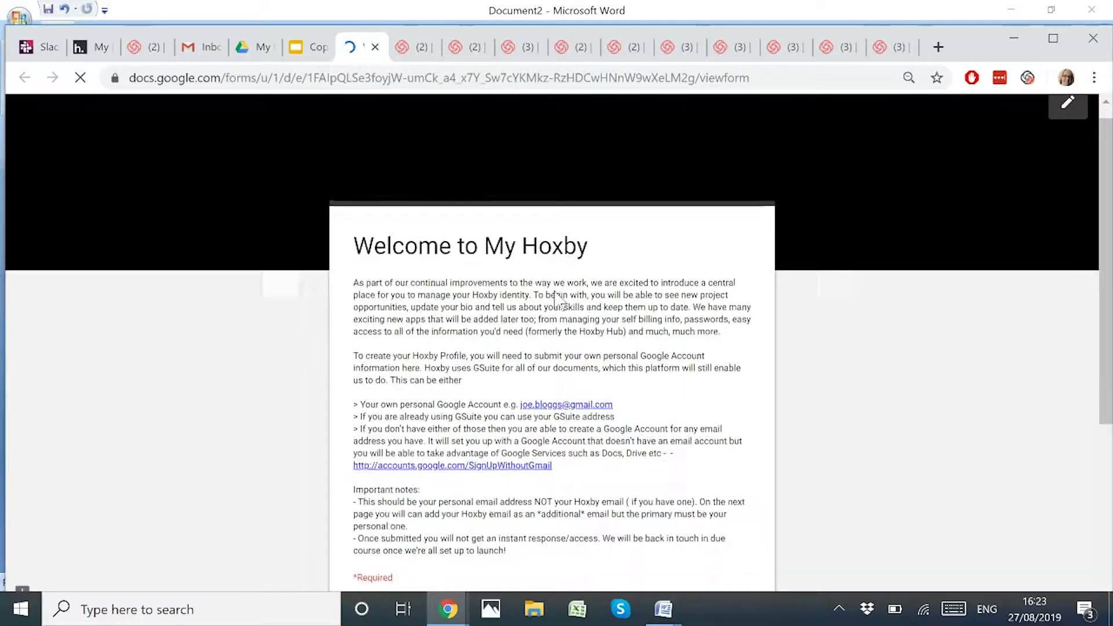
pyautogui.scroll(-3, 451, 336)
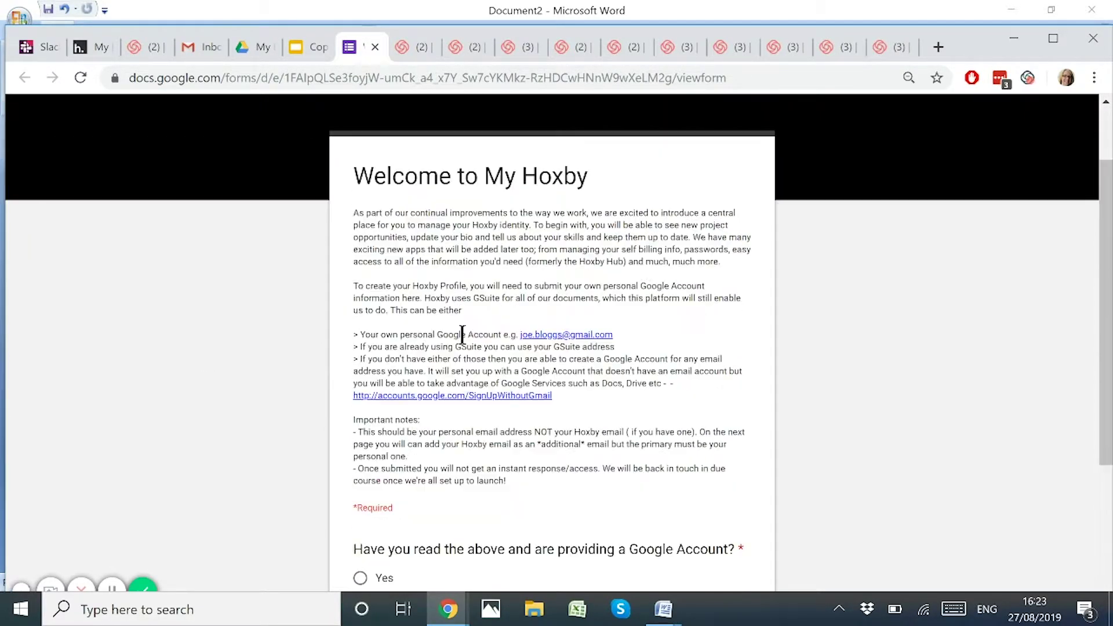
pyautogui.scroll(-4, 458, 345)
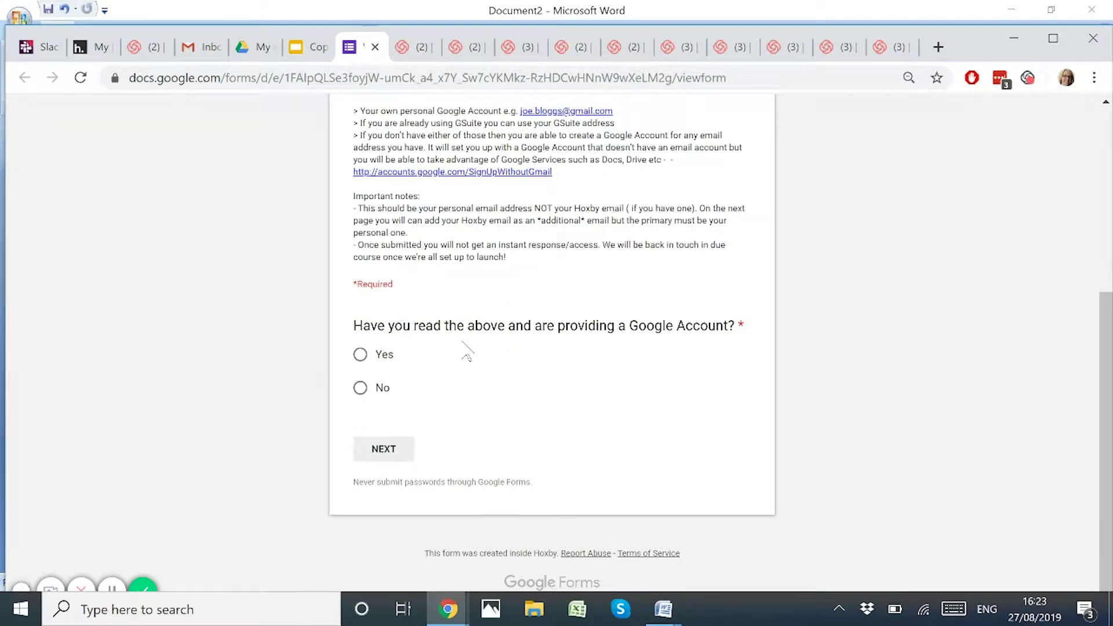
pyautogui.scroll(3, 466, 350)
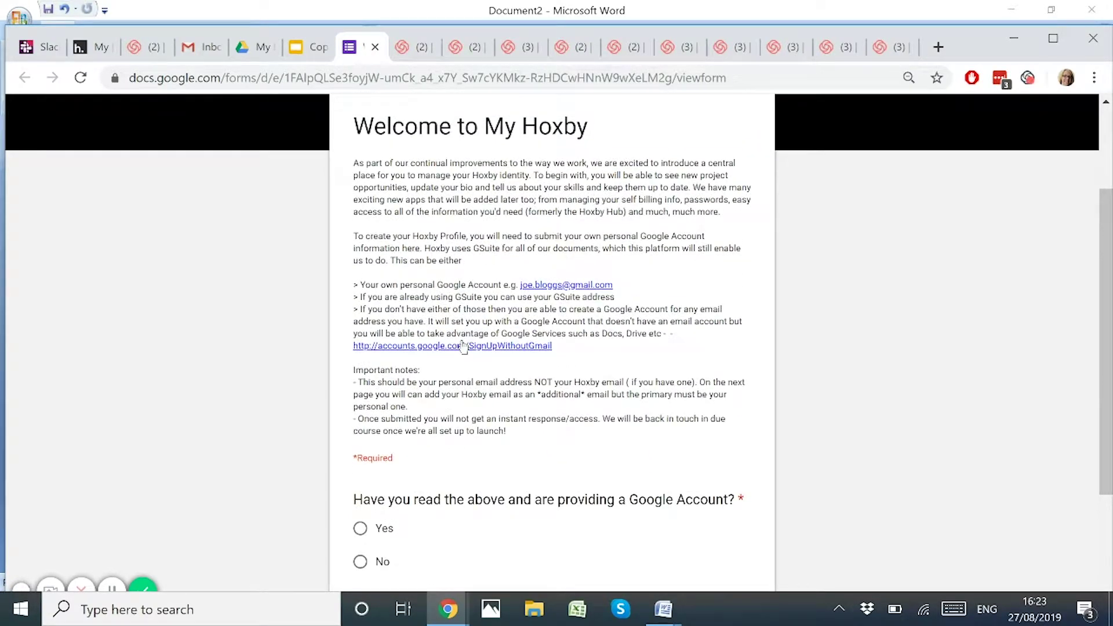
pyautogui.scroll(-2, 463, 347)
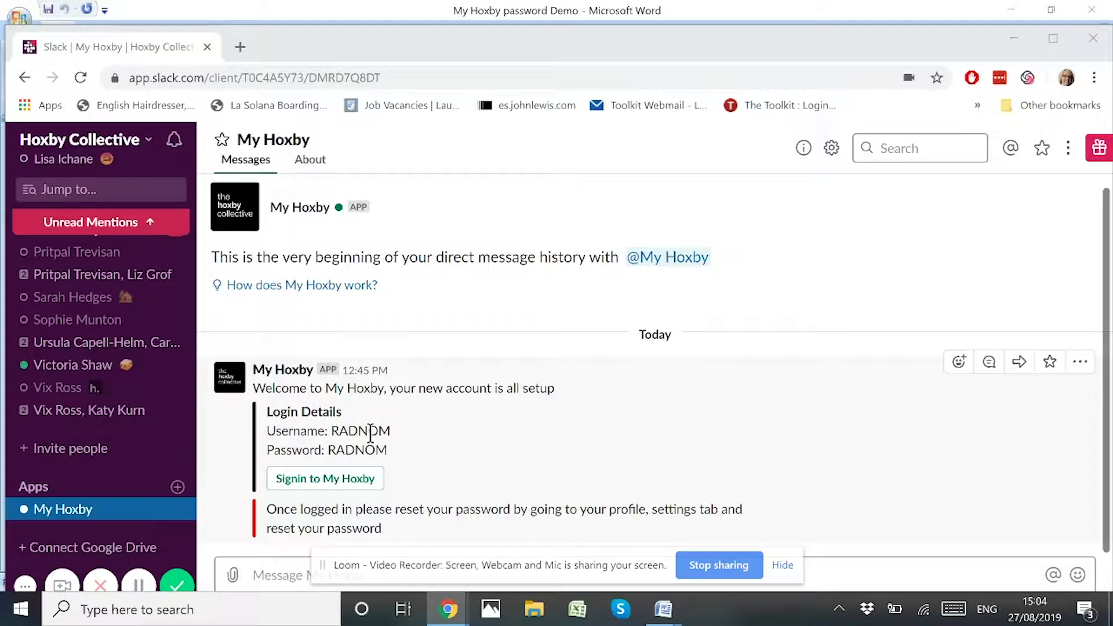
# Step: Open the My Hoxby sign-in page from the login details message in Slack and activate the email field
pyautogui.click(335, 490)
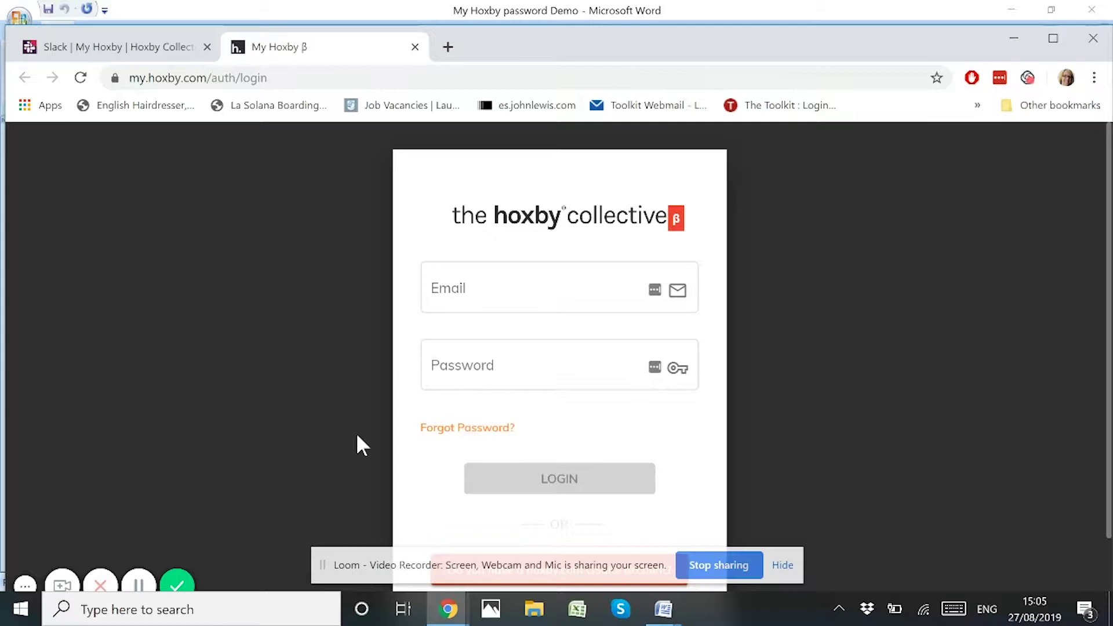
pyautogui.click(496, 284)
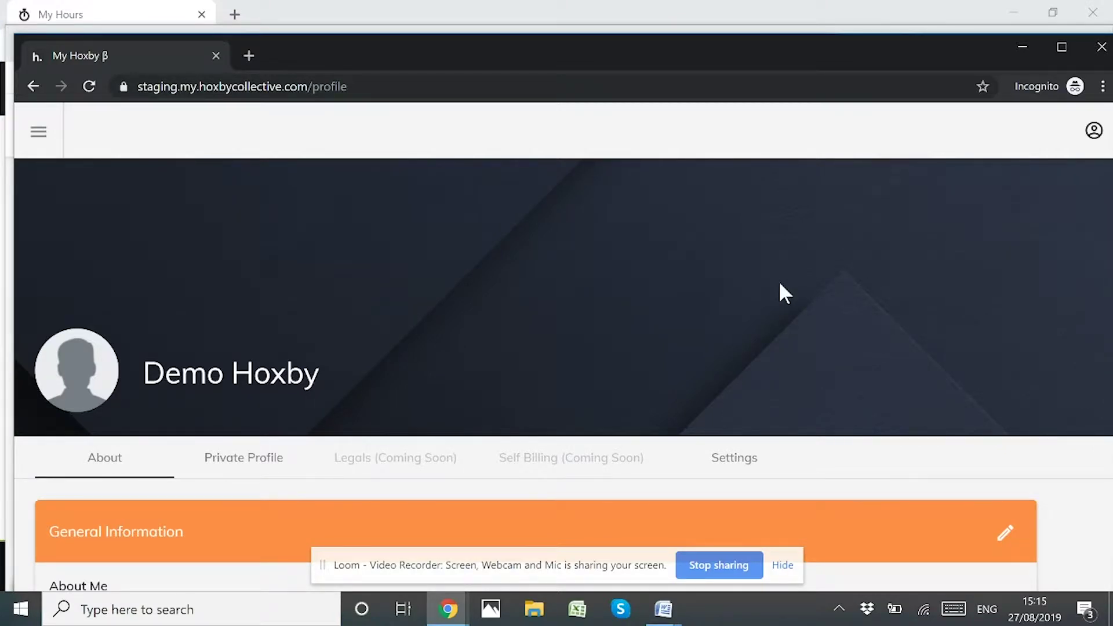
# Step: Look over the profile page sections, the application navigation with Profile and Opportunities, and the account menu
pyautogui.scroll(-6, 780, 292)
pyautogui.scroll(-4, 780, 290)
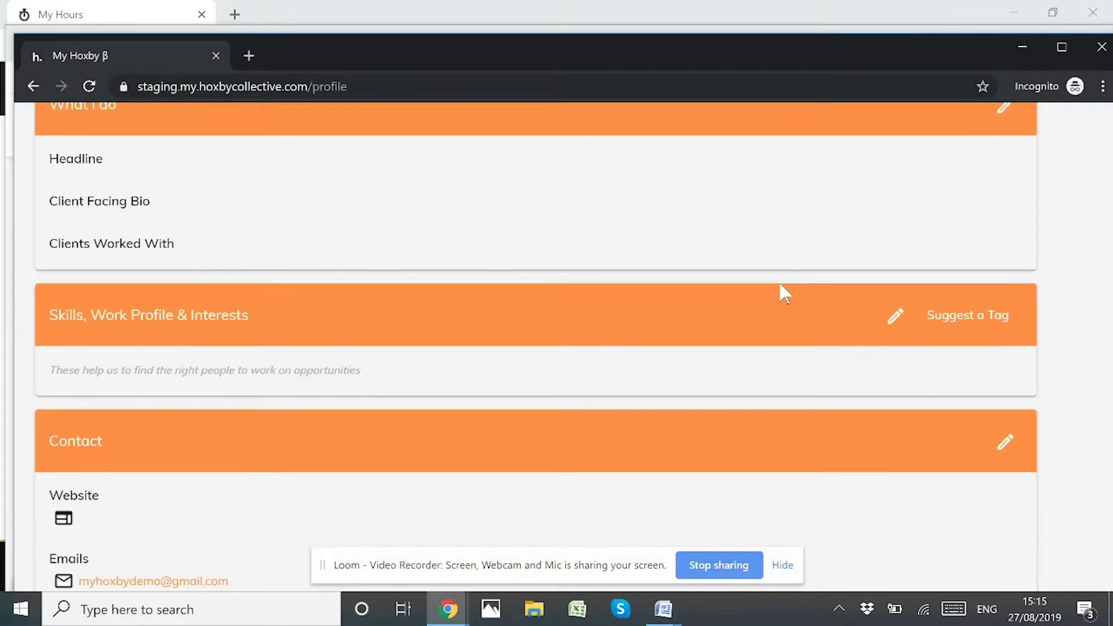
pyautogui.scroll(11, 778, 289)
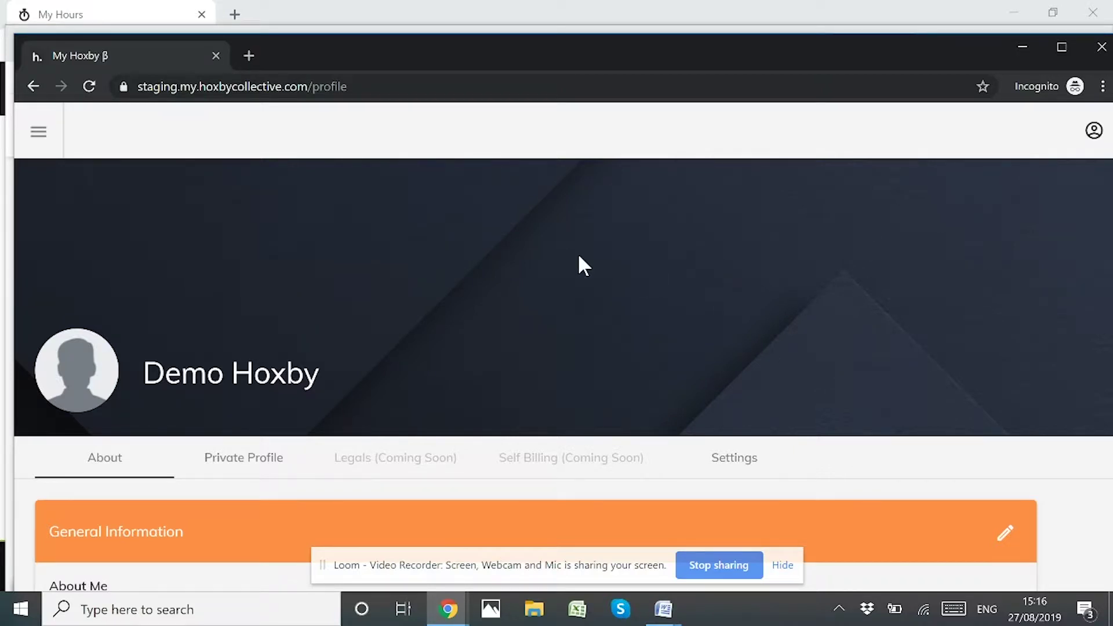
pyautogui.click(40, 136)
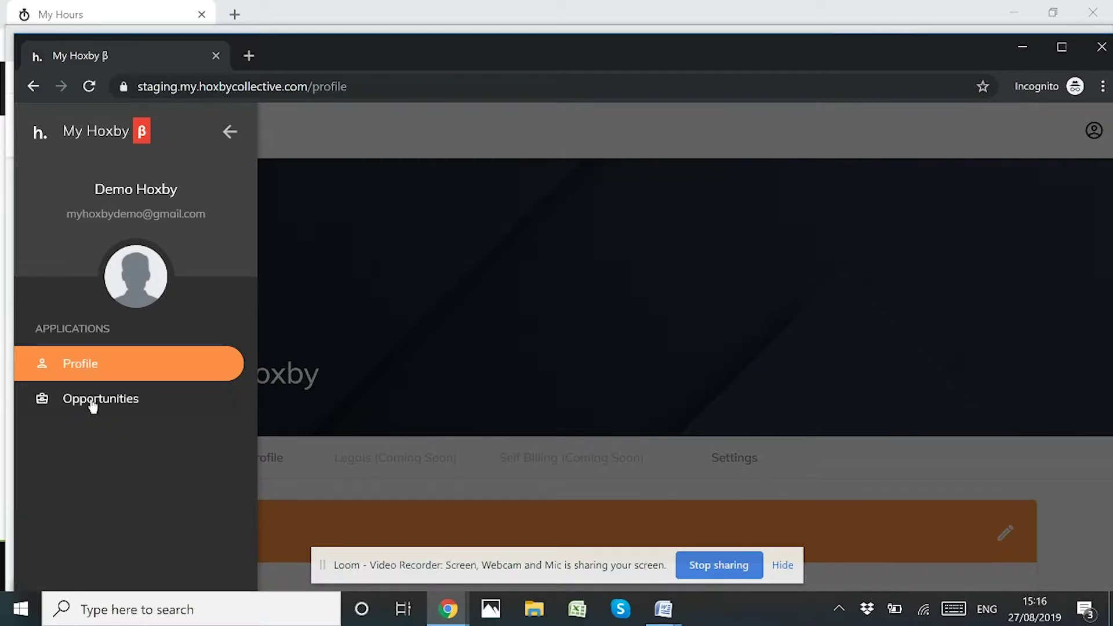
pyautogui.click(230, 132)
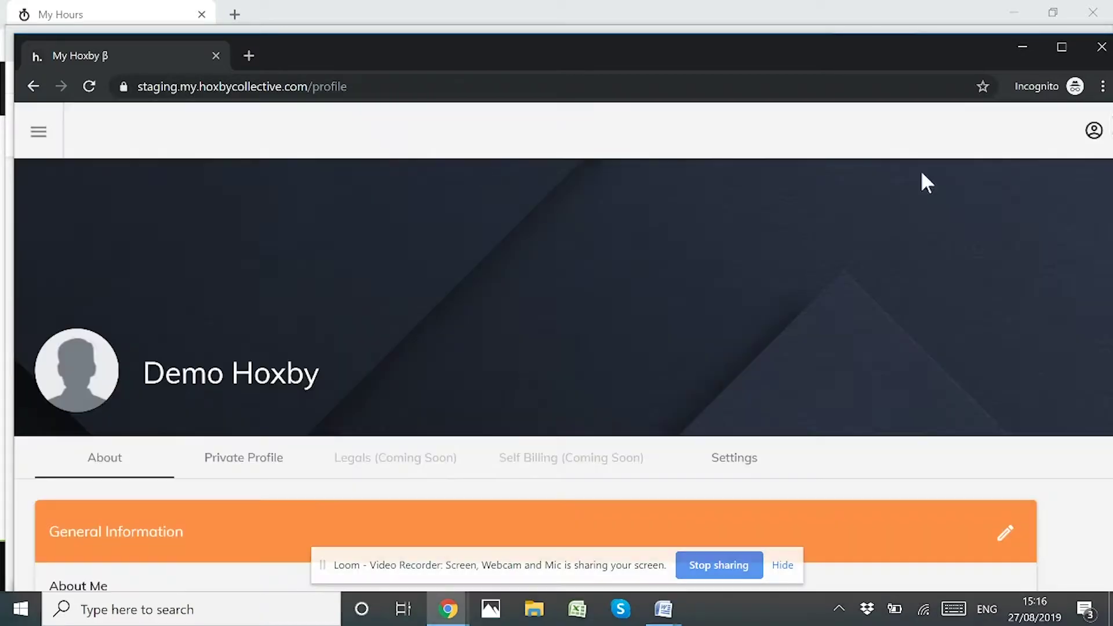
pyautogui.click(1099, 141)
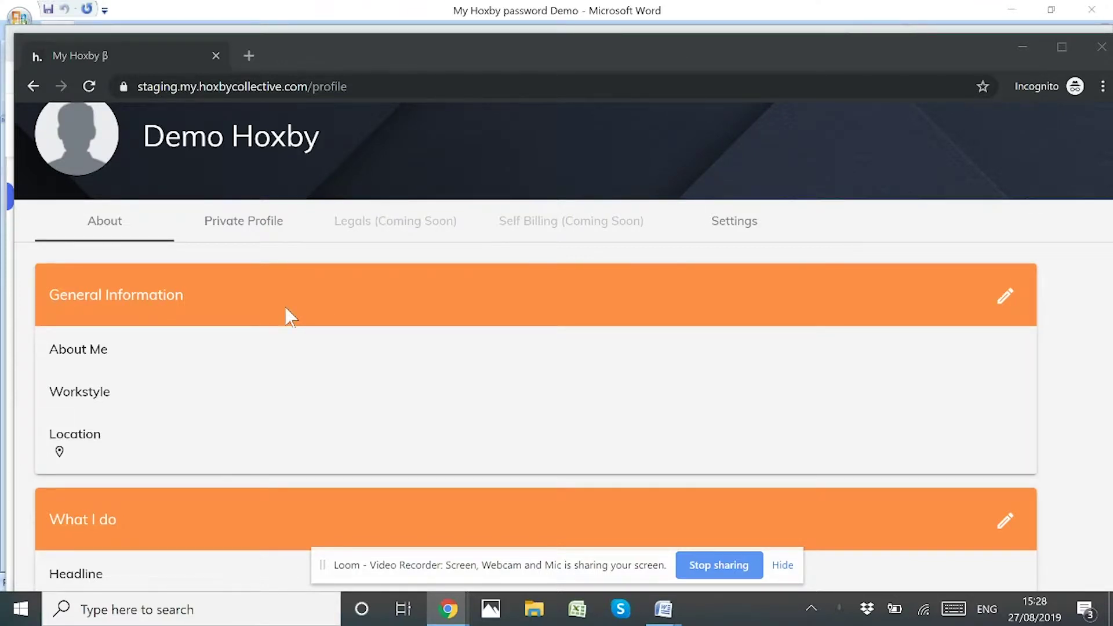
# Step: Review the General Information, What I do, Skills and Contact sections of the profile and hide the screen-sharing notice
pyautogui.scroll(-4, 313, 307)
pyautogui.scroll(-4, 299, 312)
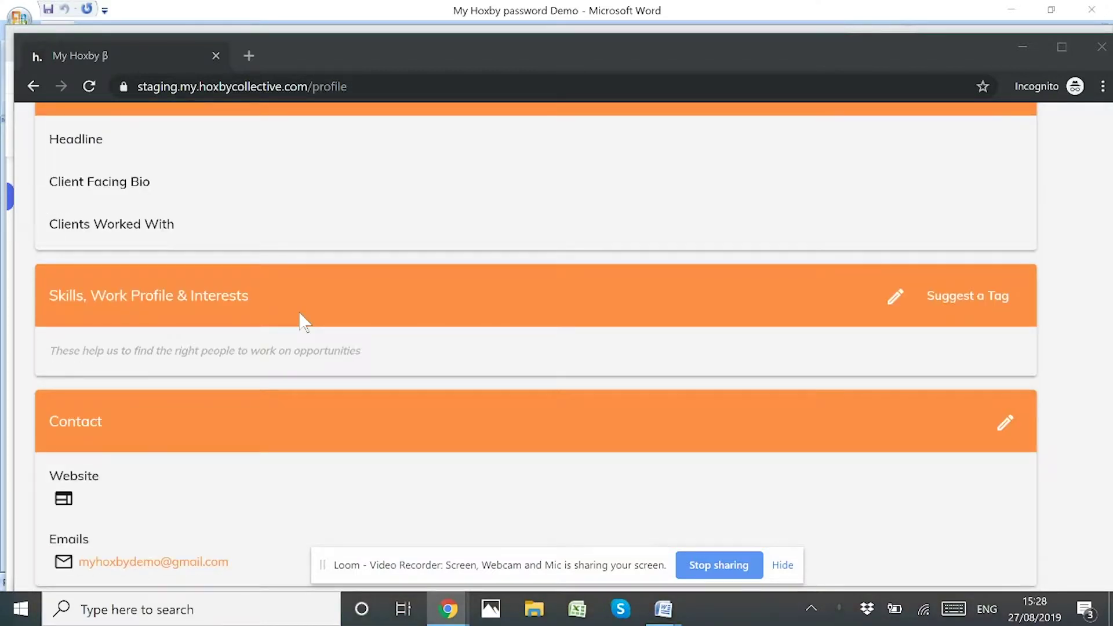
pyautogui.scroll(12, 299, 313)
pyautogui.scroll(-4, 299, 313)
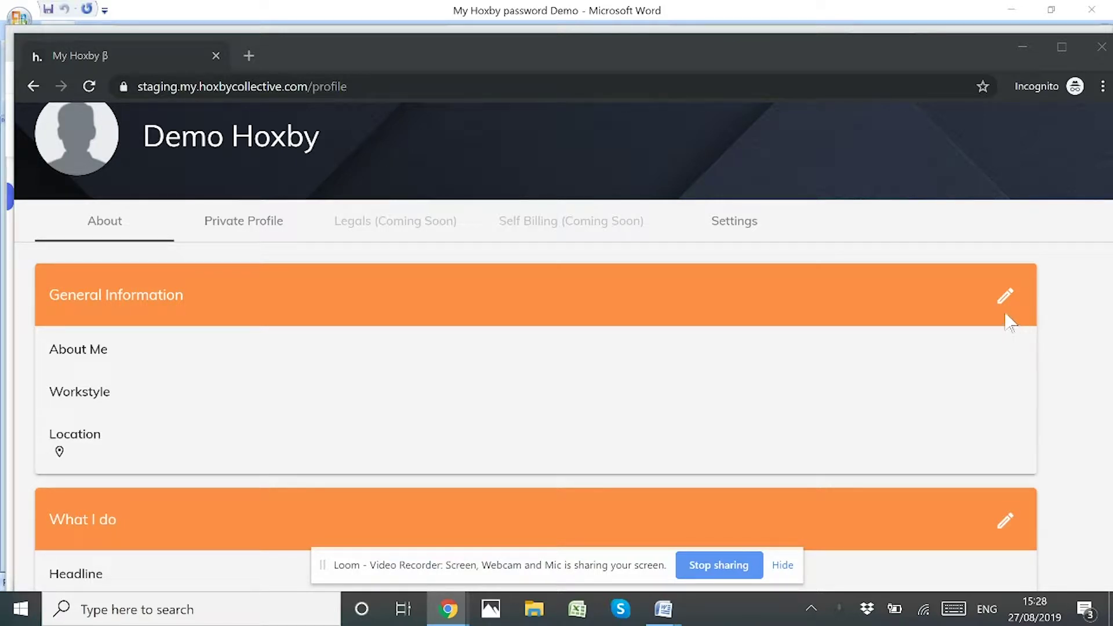
pyautogui.click(784, 566)
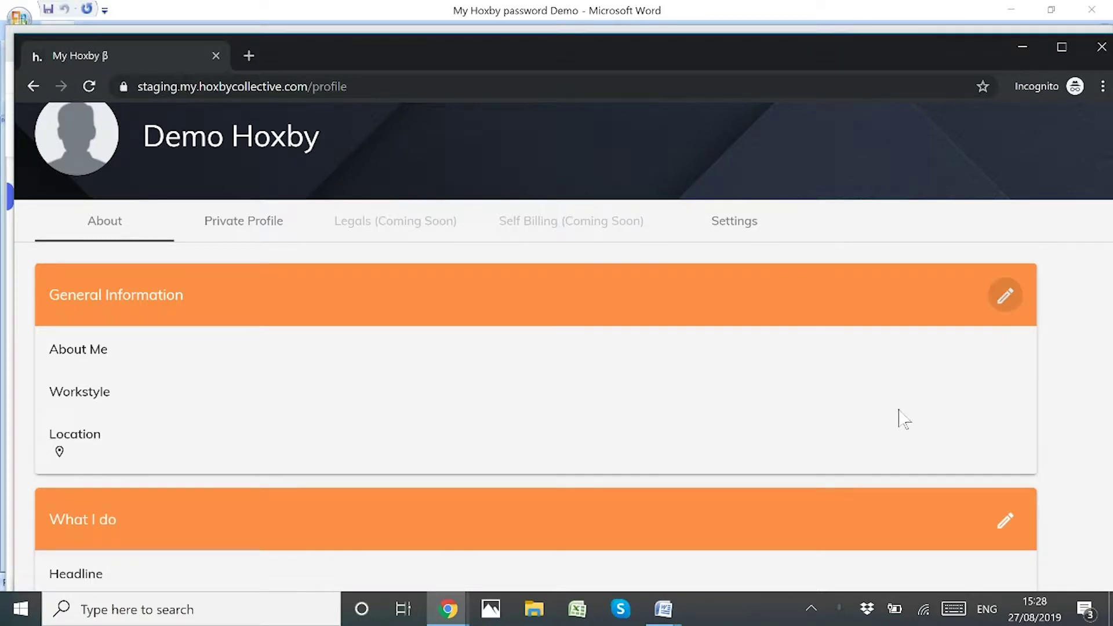
# Step: In the General Information section, set the location to "Denia, Spain" and update the profile, leaving About you and Workstyle empty
pyautogui.click(1005, 296)
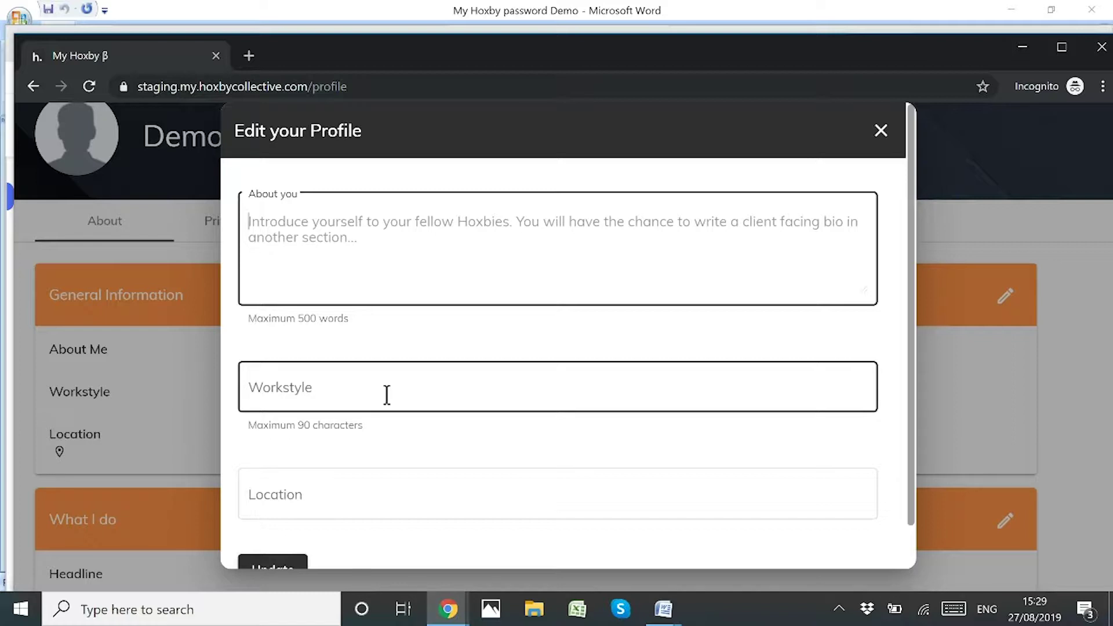
pyautogui.click(415, 386)
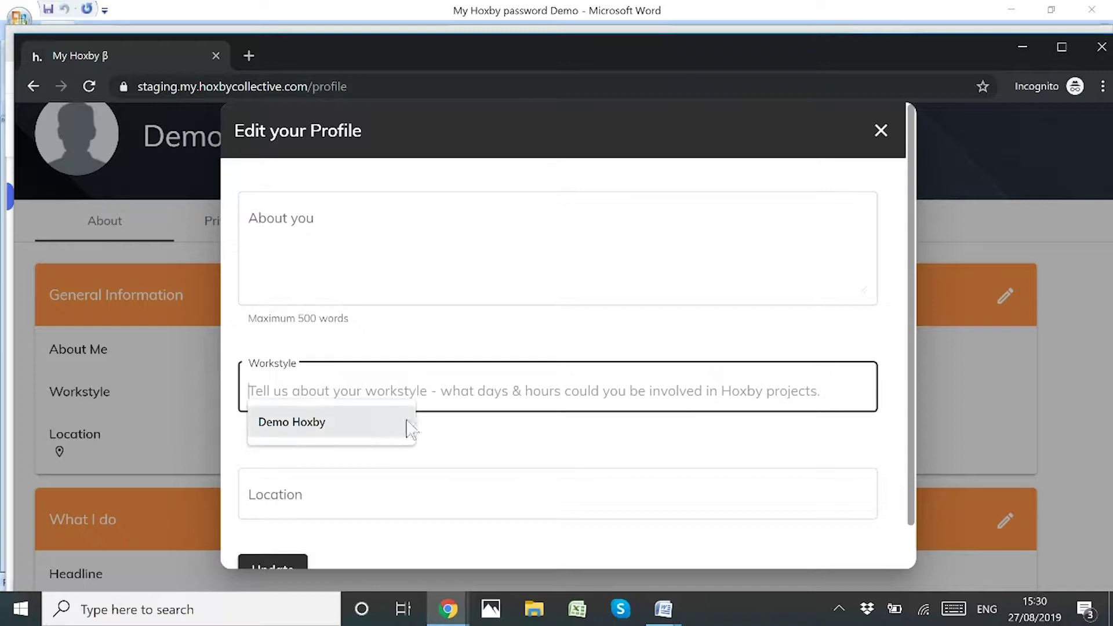
pyautogui.click(333, 499)
pyautogui.scroll(-1, 423, 440)
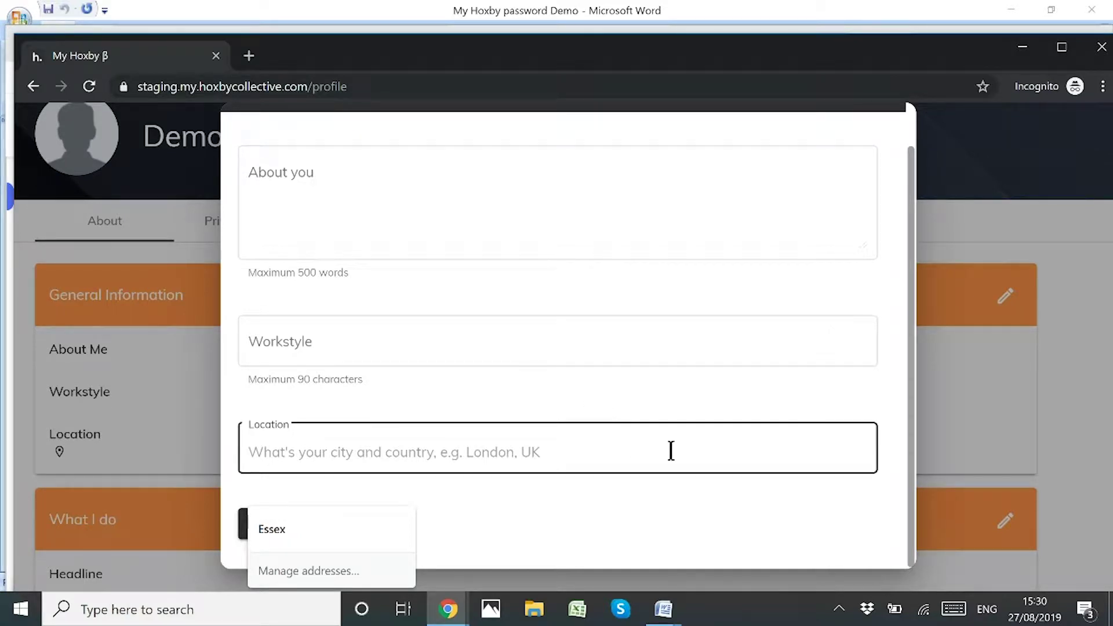
pyautogui.write('Denia, ')
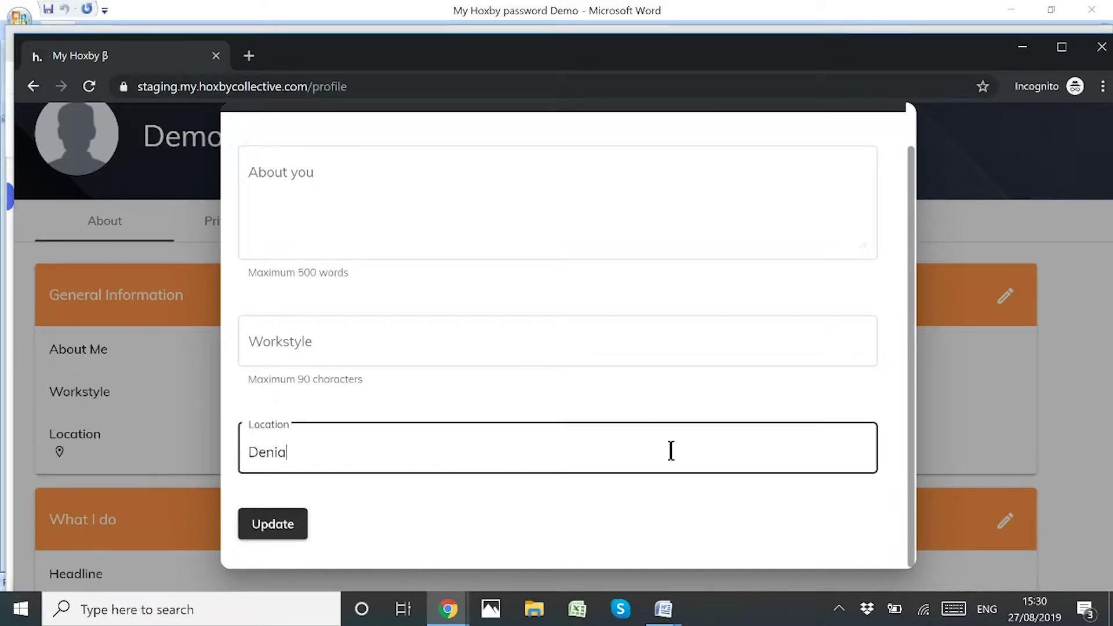
pyautogui.write('Spaon')
pyautogui.press('BackSpace')
pyautogui.press('BackSpace')
pyautogui.write('in')
pyautogui.click(287, 529)
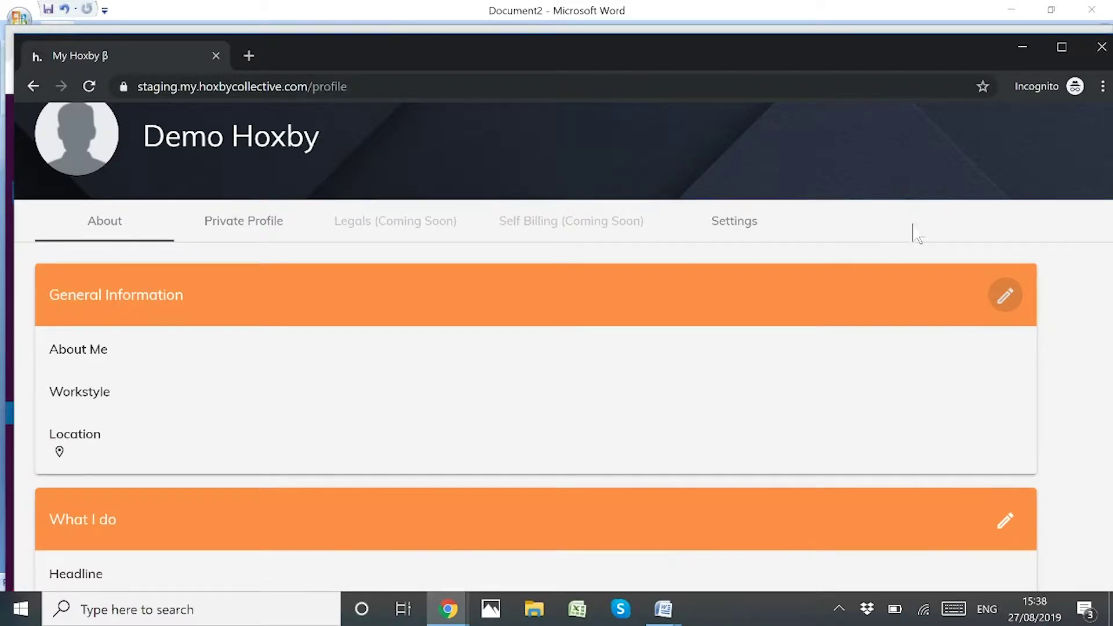
# Step: Edit the What I do section, set the headline to "Selection Manager" and activate the Client Facing Bio field
pyautogui.scroll(-3, 884, 262)
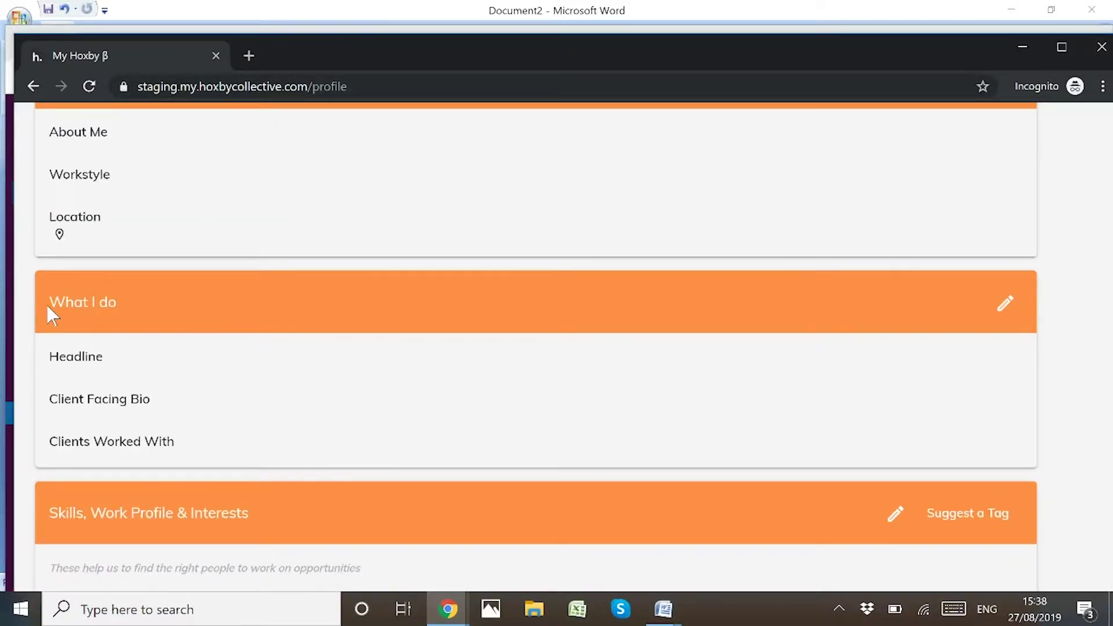
pyautogui.click(1006, 307)
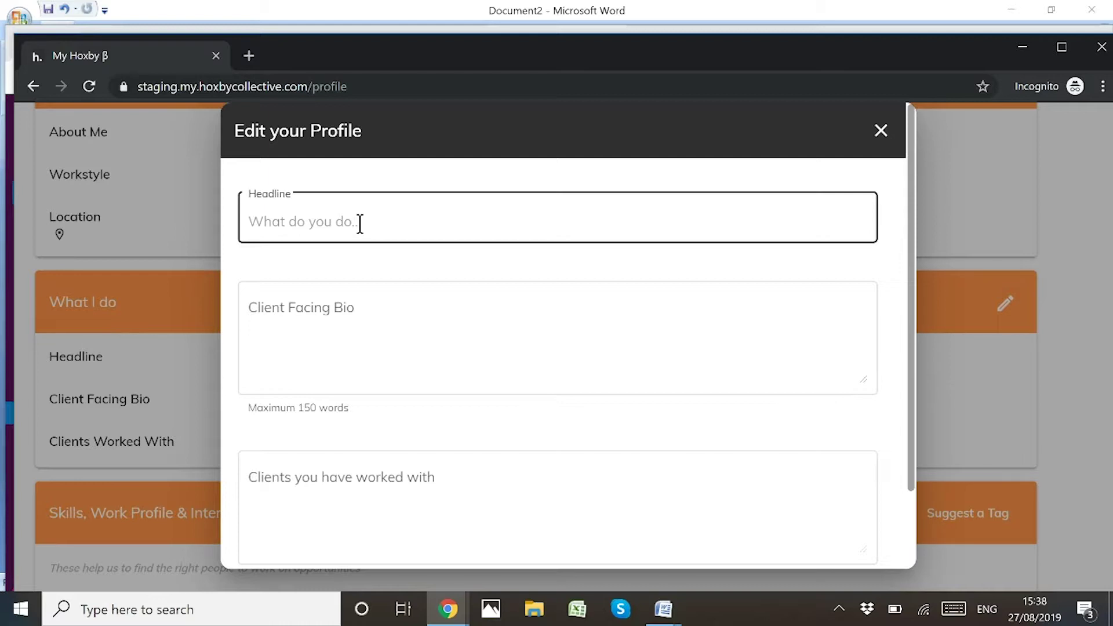
pyautogui.write('Selection Manager')
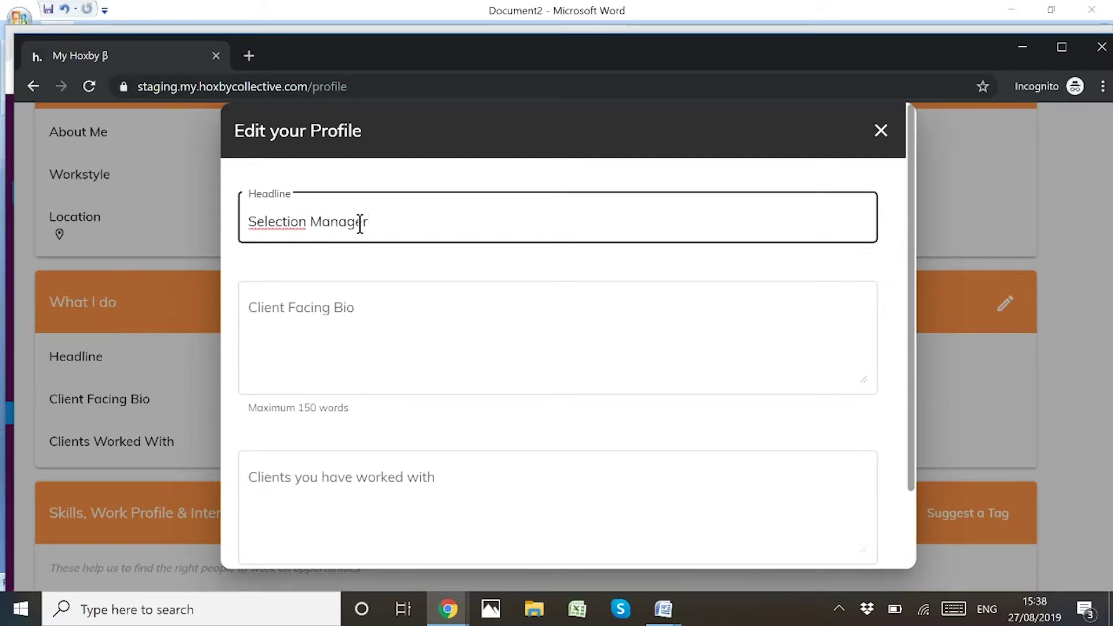
pyautogui.click(362, 318)
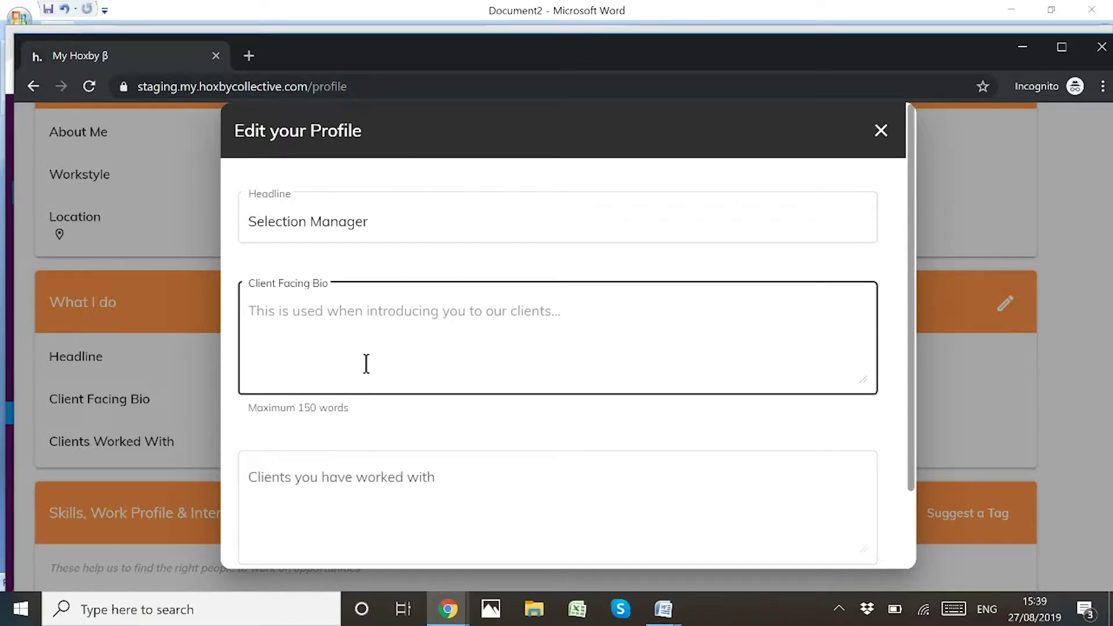
# Step: Enter "Randstad" as the clients worked with and update the What I do section
pyautogui.scroll(-3, 365, 363)
pyautogui.click(369, 412)
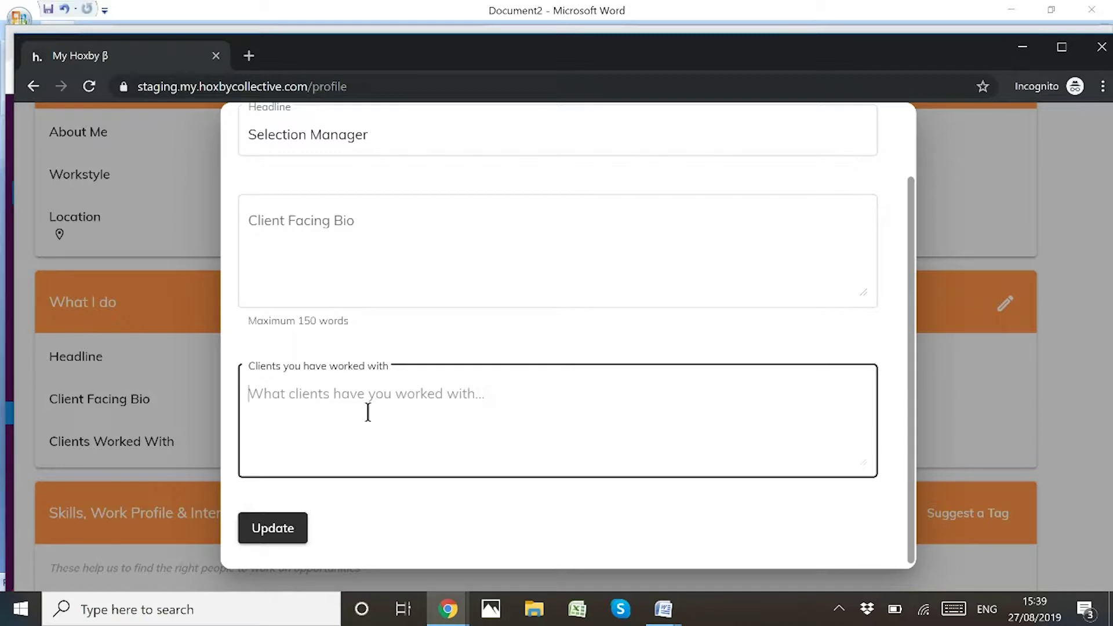
pyautogui.write('RAn')
pyautogui.press('BackSpace')
pyautogui.press('BackSpace')
pyautogui.write('andsta')
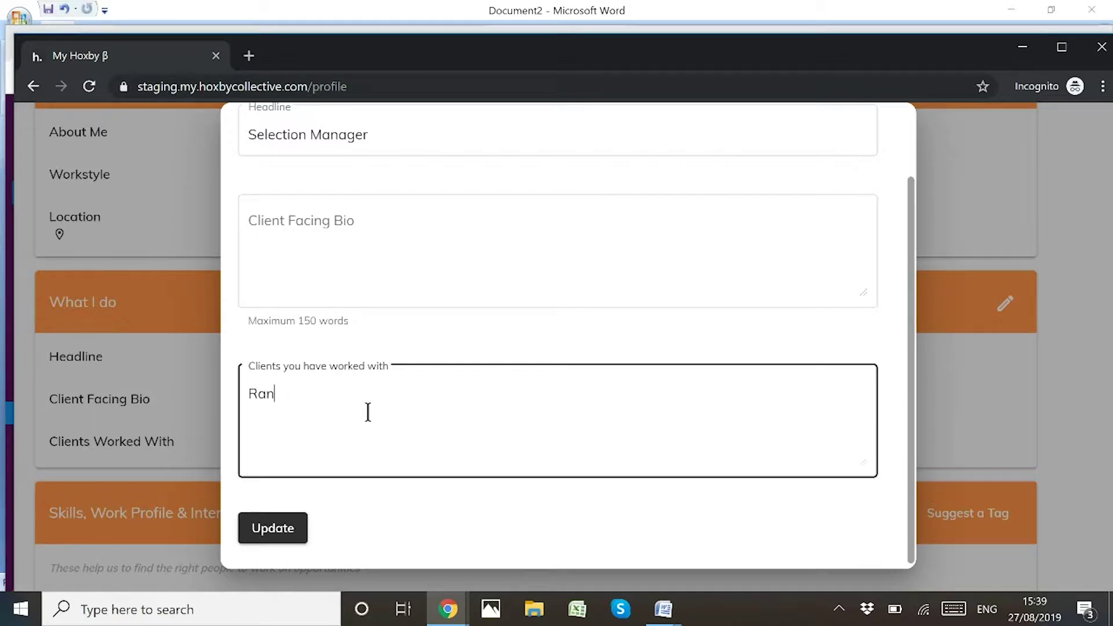
pyautogui.write('d')
pyautogui.click(288, 536)
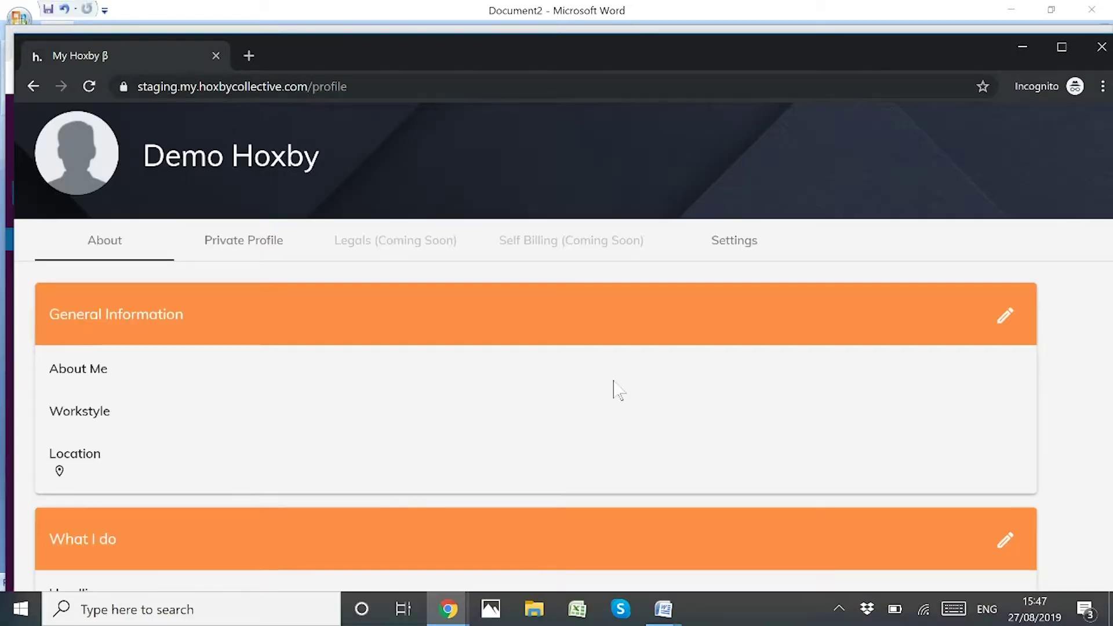
# Step: Edit the Skills, Work Profile & Interests section and choose HR as the primary business unit
pyautogui.scroll(-3, 619, 390)
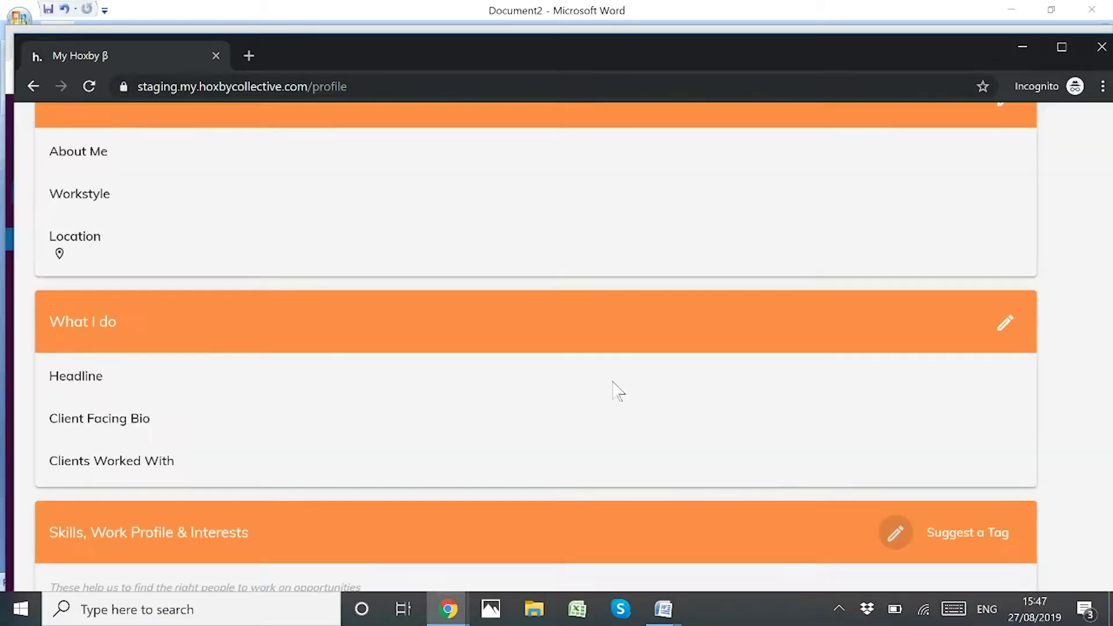
pyautogui.scroll(3, 618, 391)
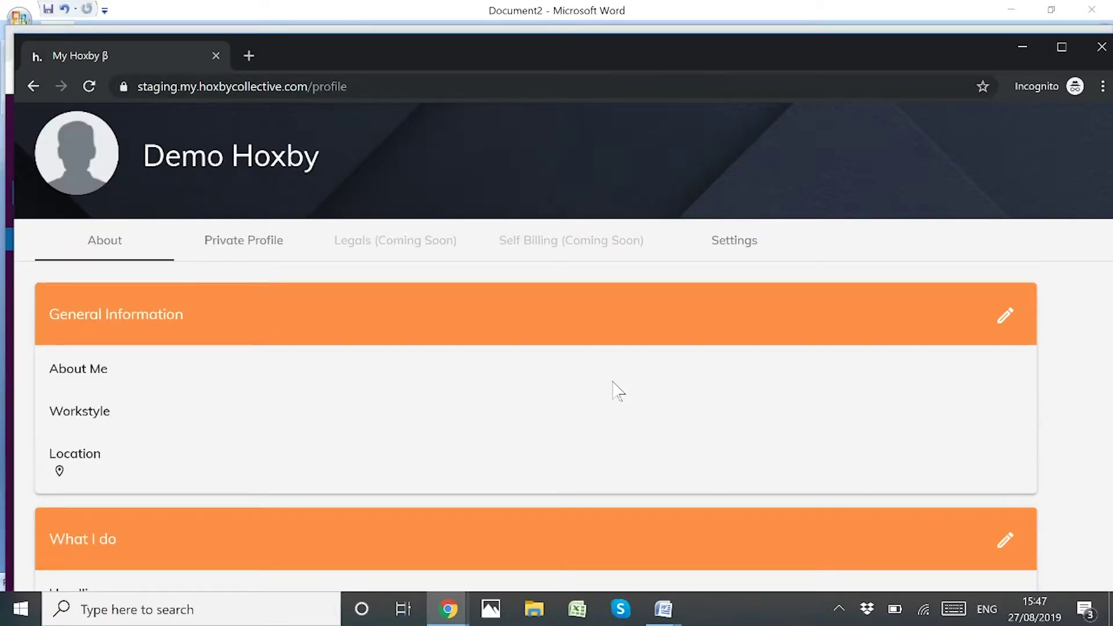
pyautogui.scroll(-3, 614, 388)
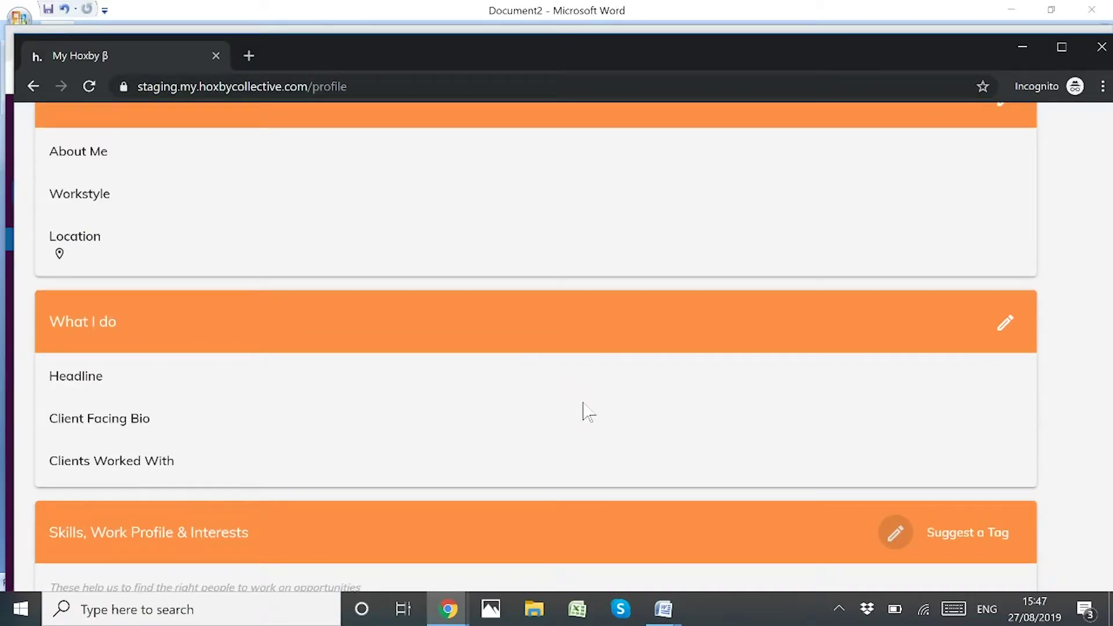
pyautogui.scroll(-3, 584, 406)
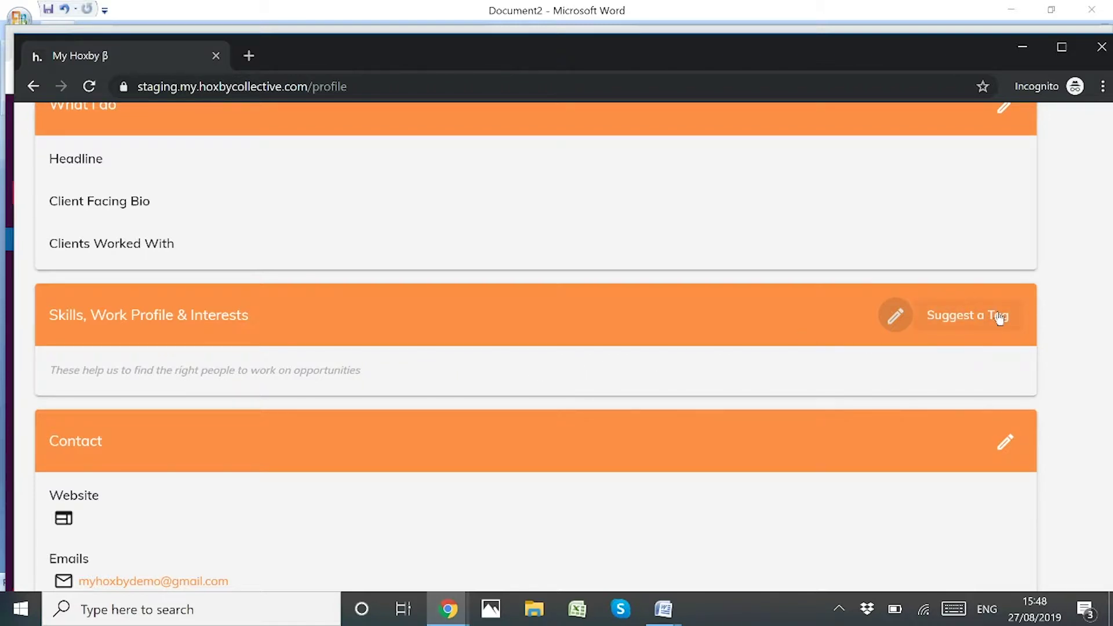
pyautogui.click(896, 317)
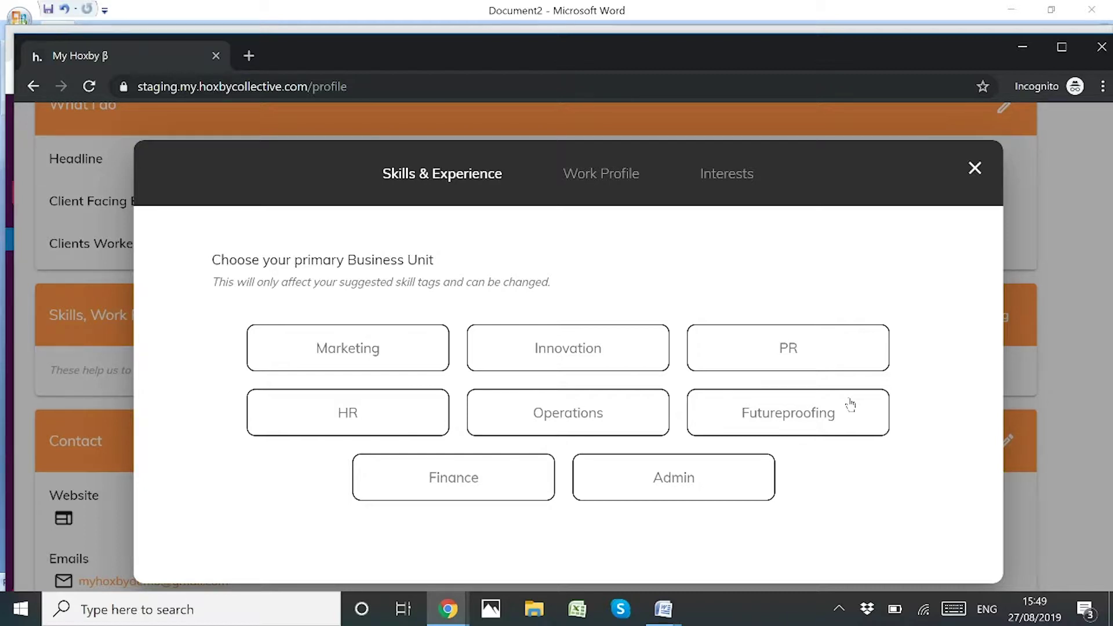
pyautogui.click(337, 427)
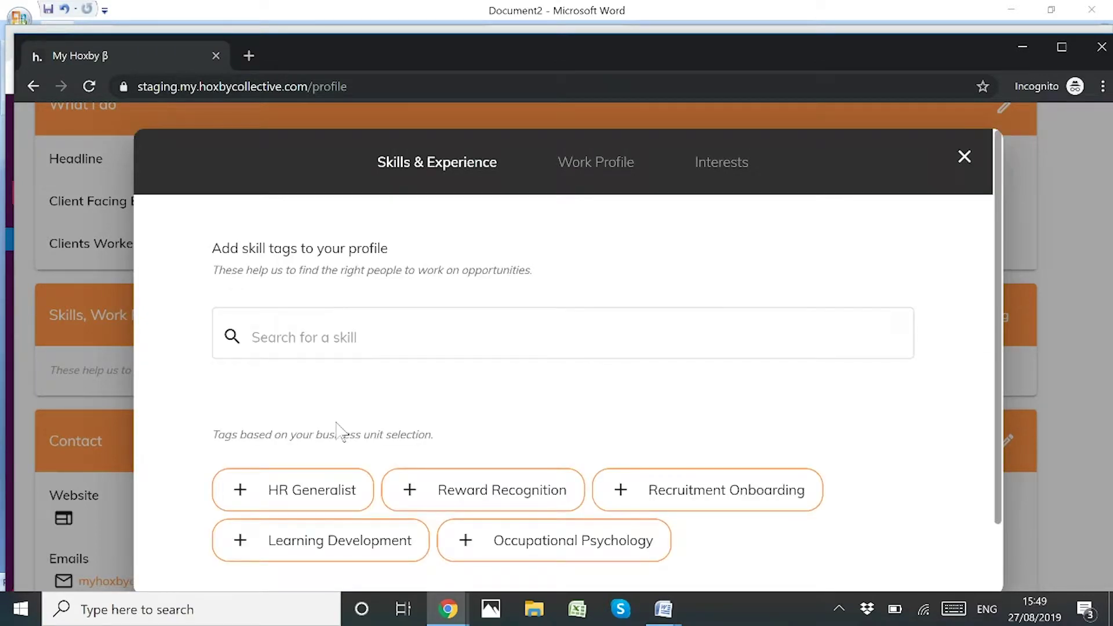
# Step: Search the skills for "recrui" and add the Recruitment Onboarding tag to the profile
pyautogui.click(462, 331)
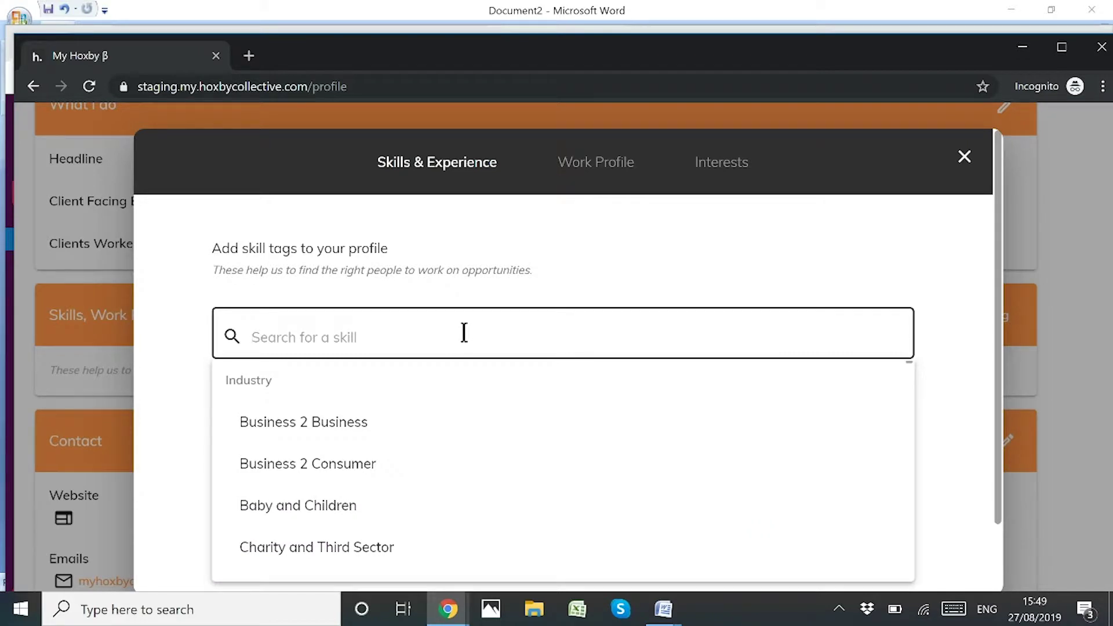
pyautogui.write('recrui')
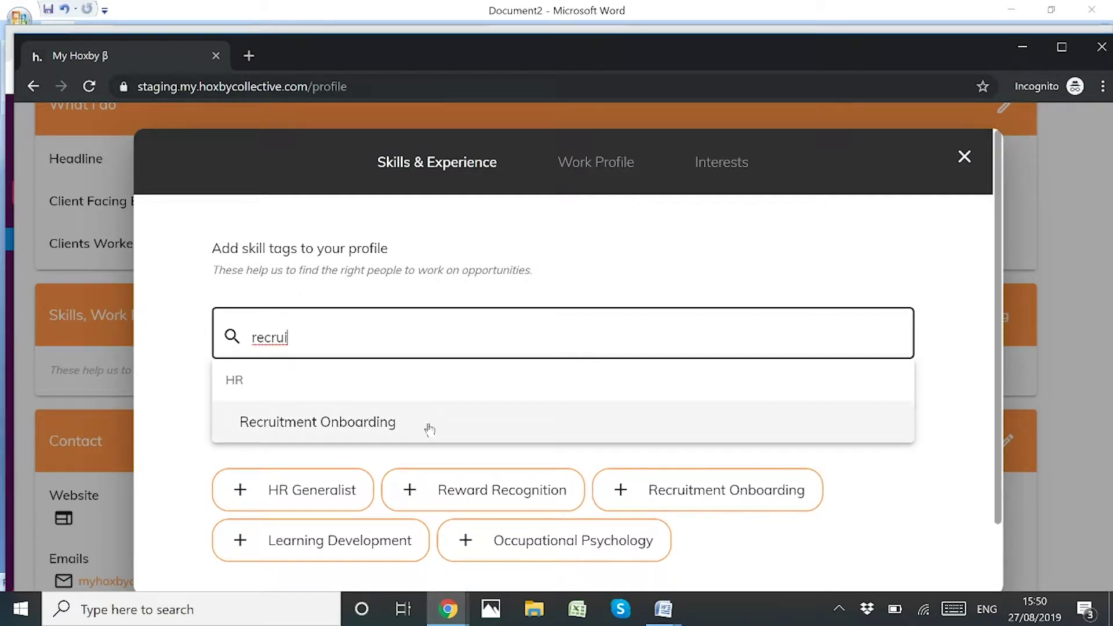
pyautogui.click(430, 429)
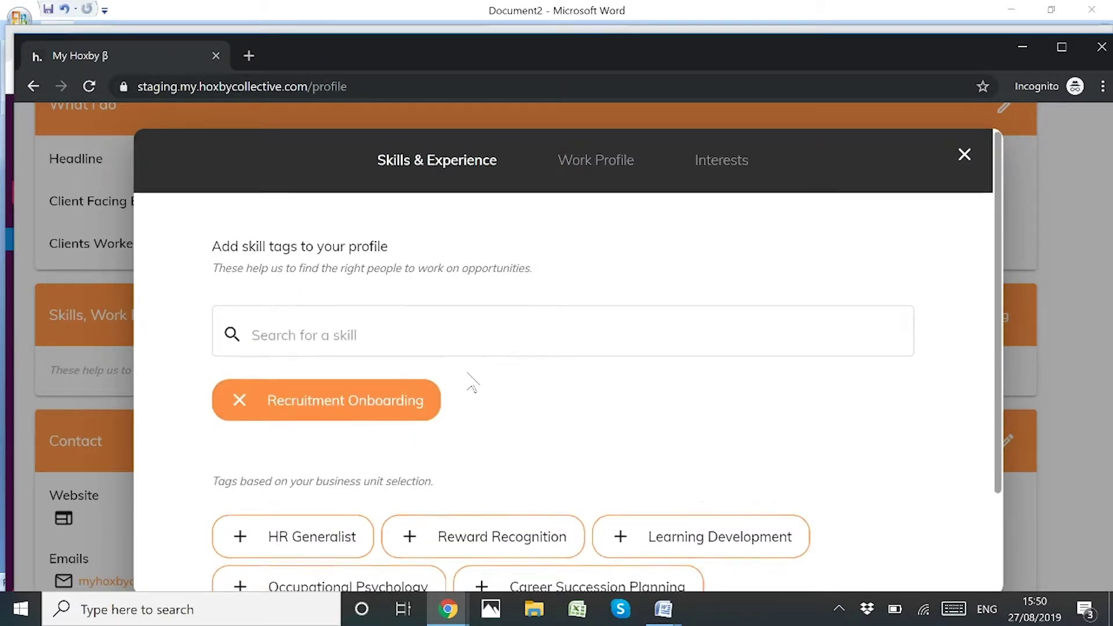
# Step: Review the selected skill tag and the suggested tags based on the business unit selection
pyautogui.scroll(-2, 470, 377)
pyautogui.scroll(-1, 472, 382)
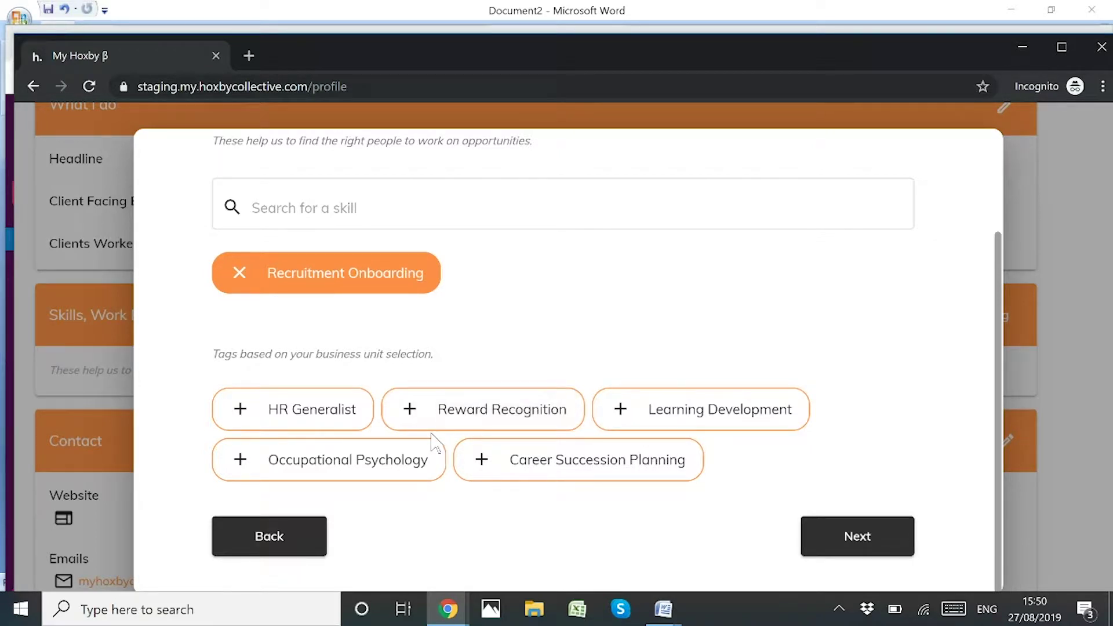
pyautogui.scroll(2, 406, 377)
pyautogui.click(336, 290)
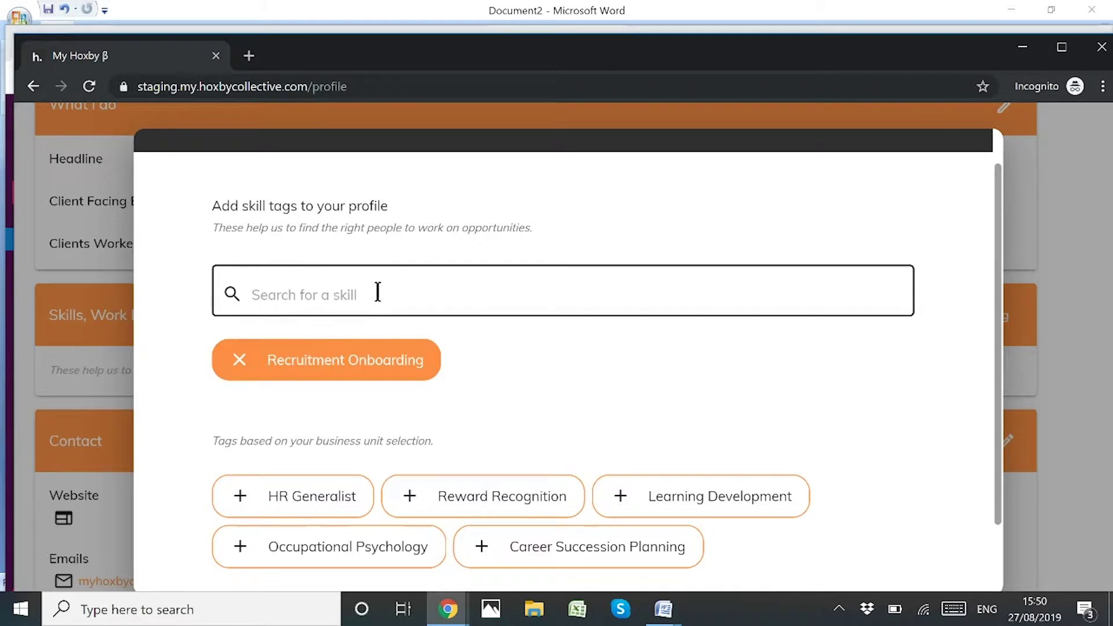
pyautogui.scroll(-2, 402, 292)
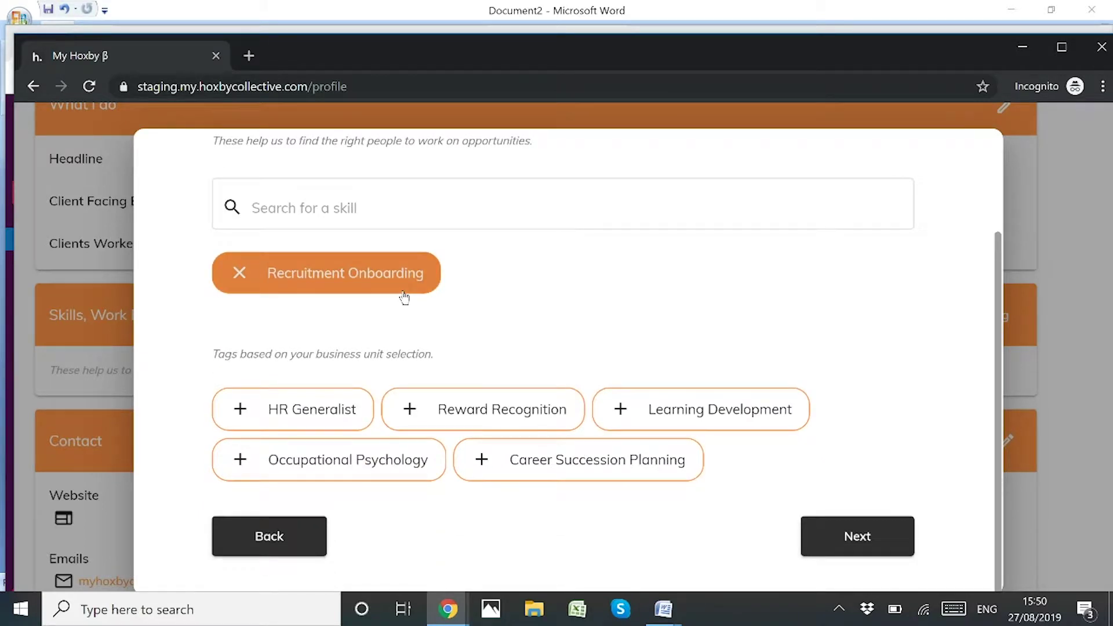
pyautogui.scroll(3, 405, 296)
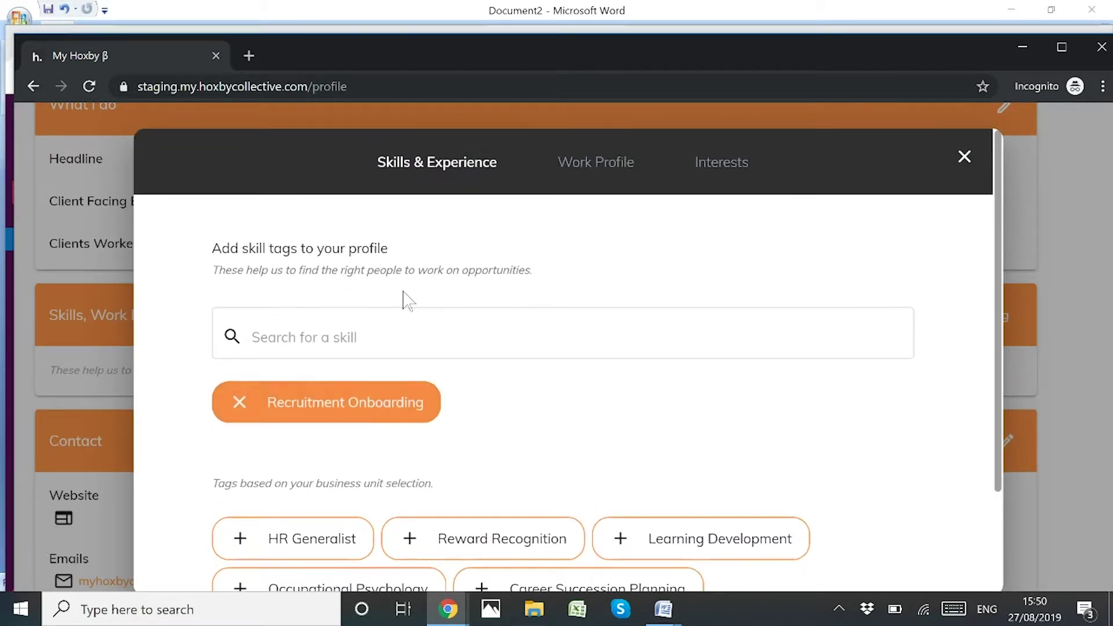
pyautogui.scroll(-2, 550, 365)
pyautogui.scroll(2, 412, 394)
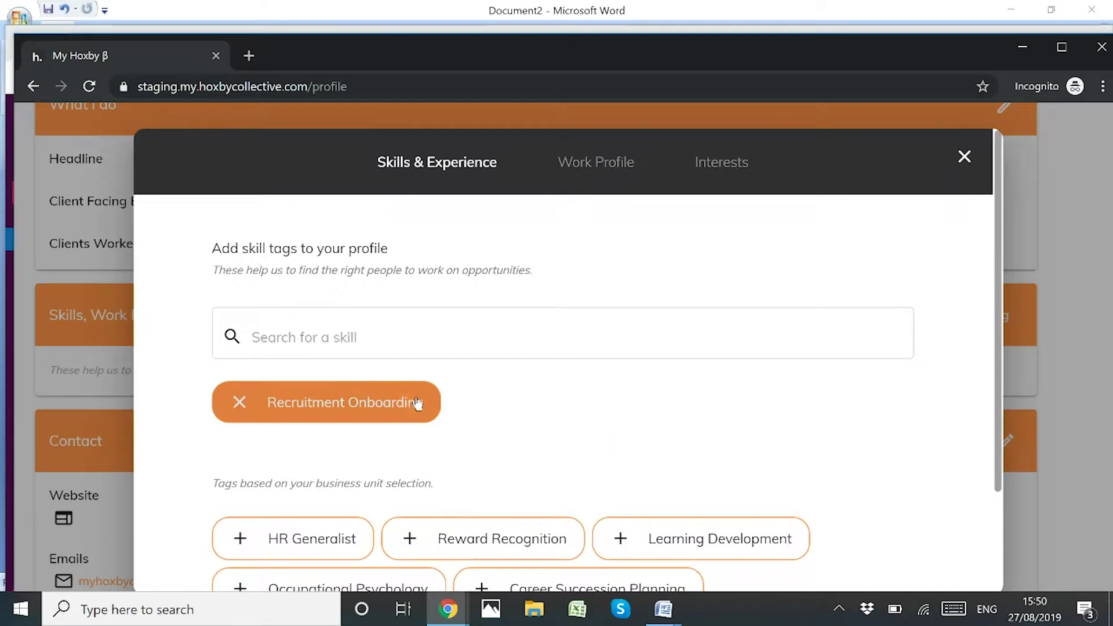
pyautogui.scroll(-2, 405, 293)
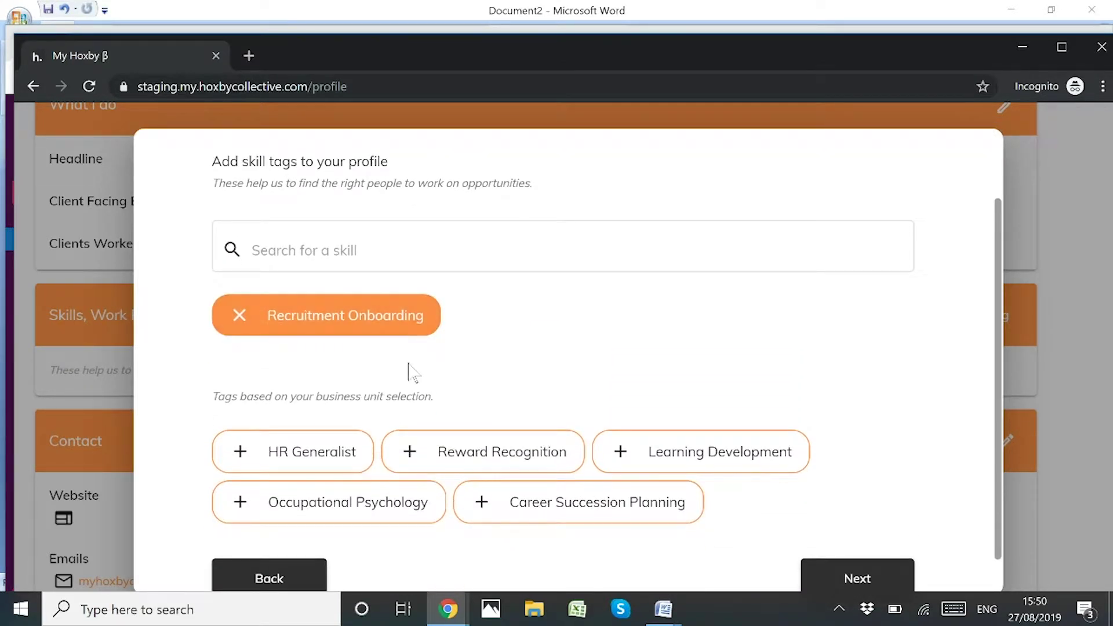
pyautogui.scroll(-1, 408, 364)
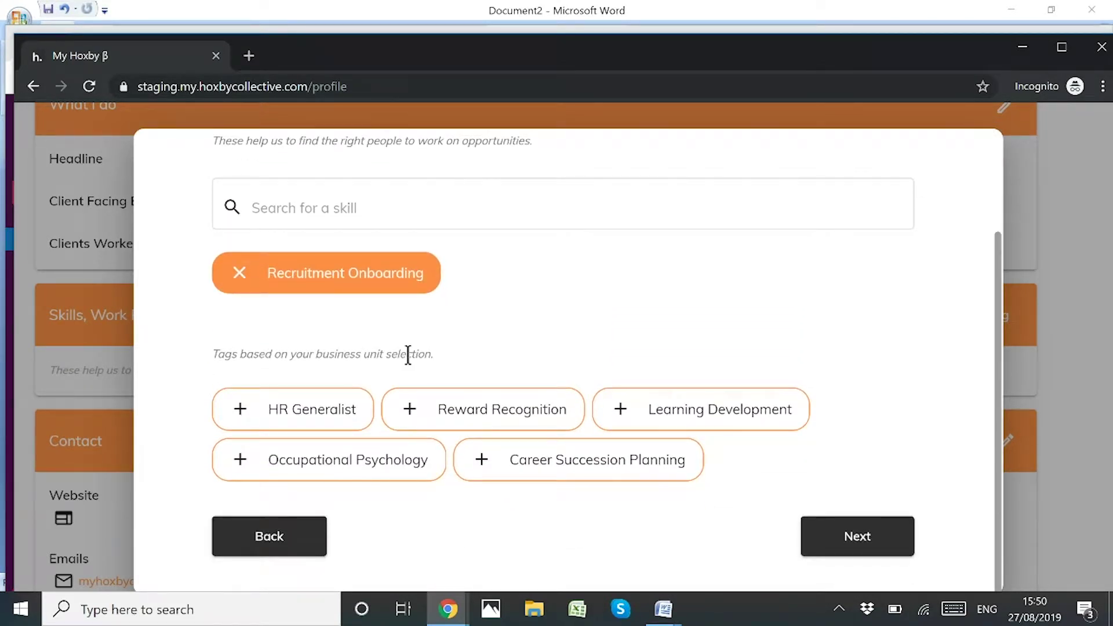
pyautogui.scroll(2, 497, 384)
pyautogui.scroll(-2, 496, 385)
# Step: Continue to the Work Profile stage and select Spain as the country
pyautogui.click(855, 542)
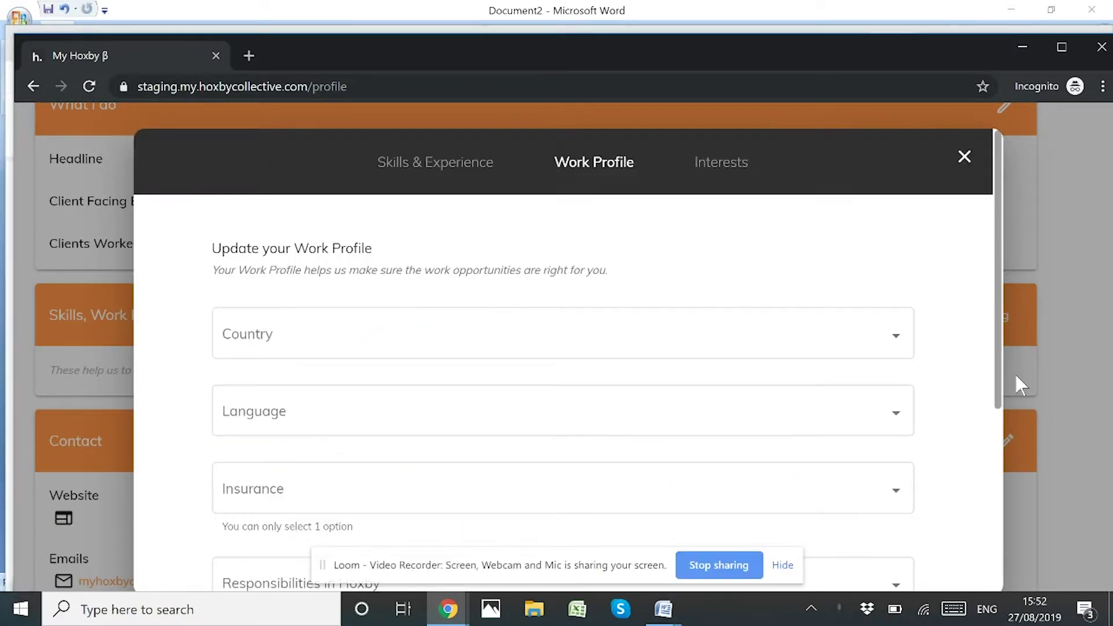
pyautogui.click(782, 566)
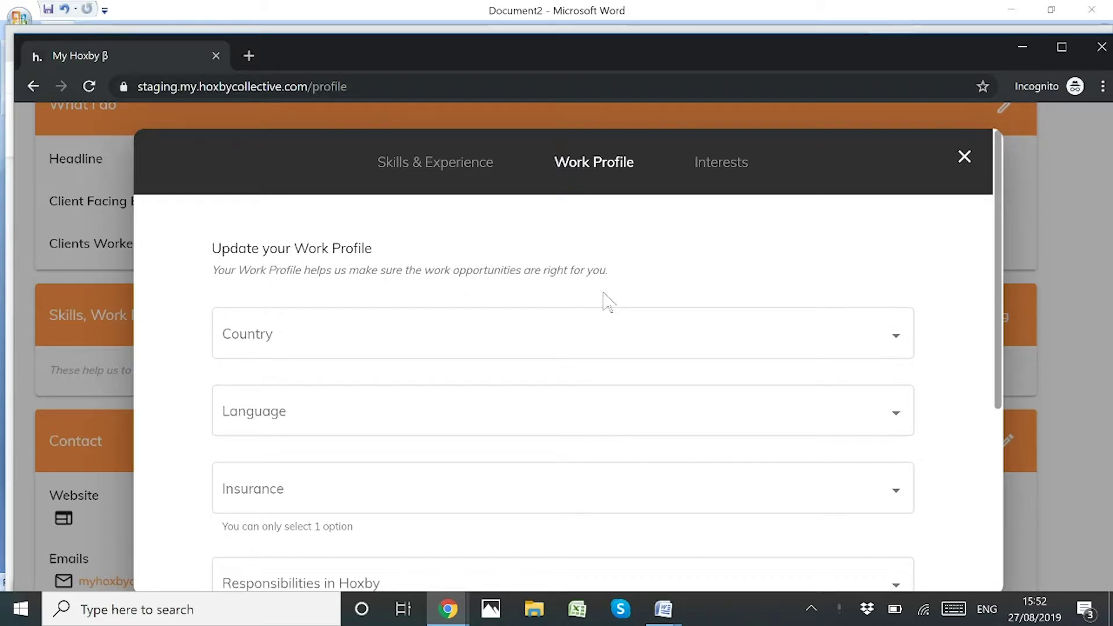
pyautogui.click(710, 335)
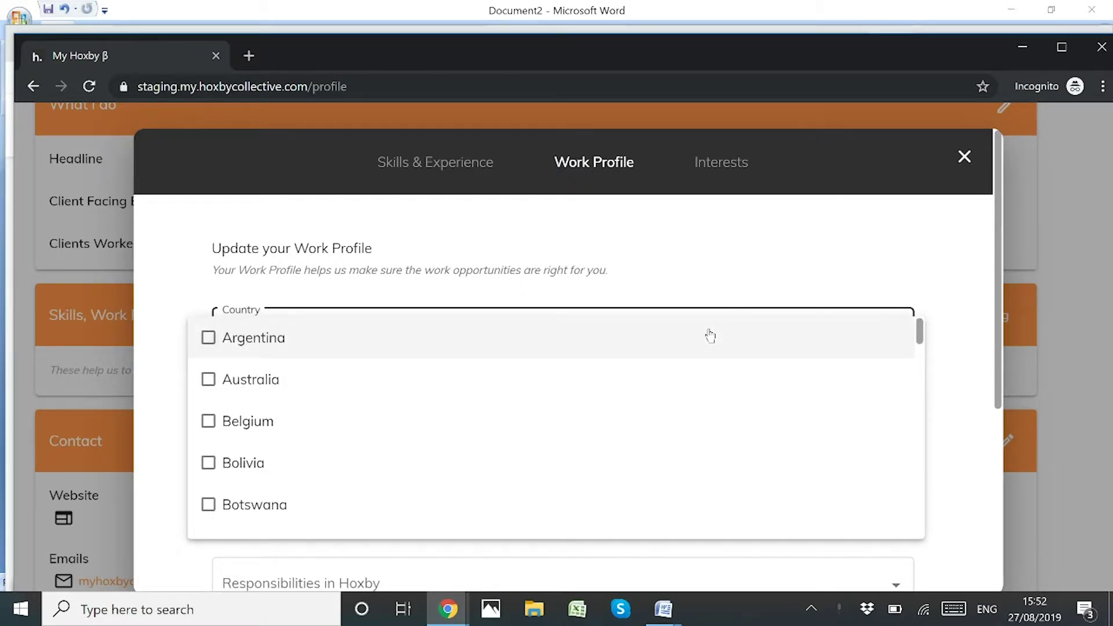
pyautogui.scroll(-8, 675, 385)
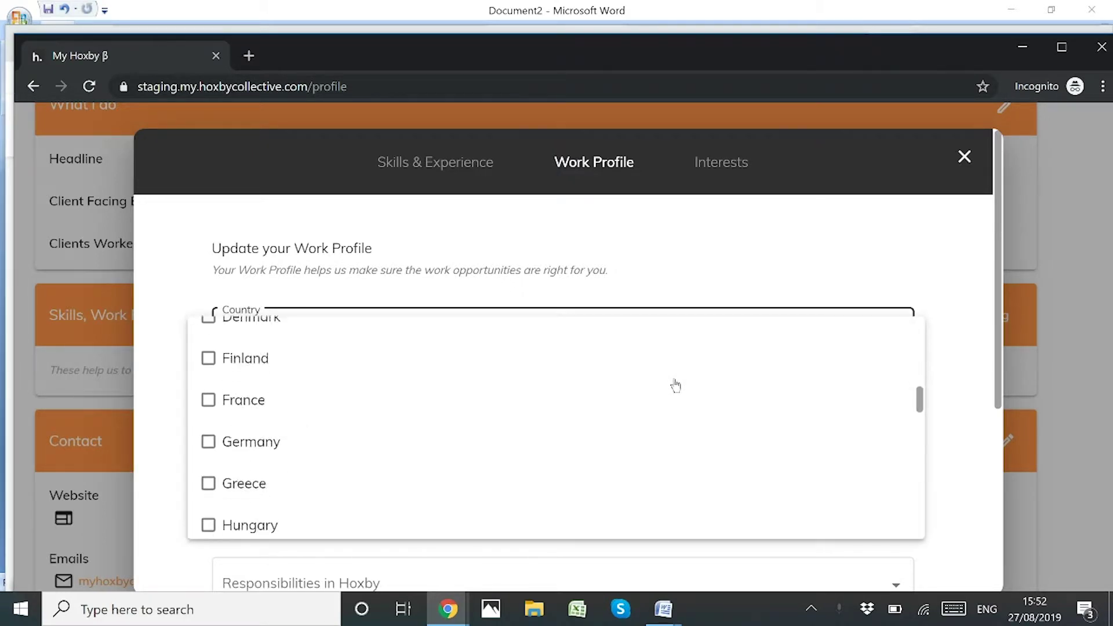
pyautogui.scroll(-12, 676, 385)
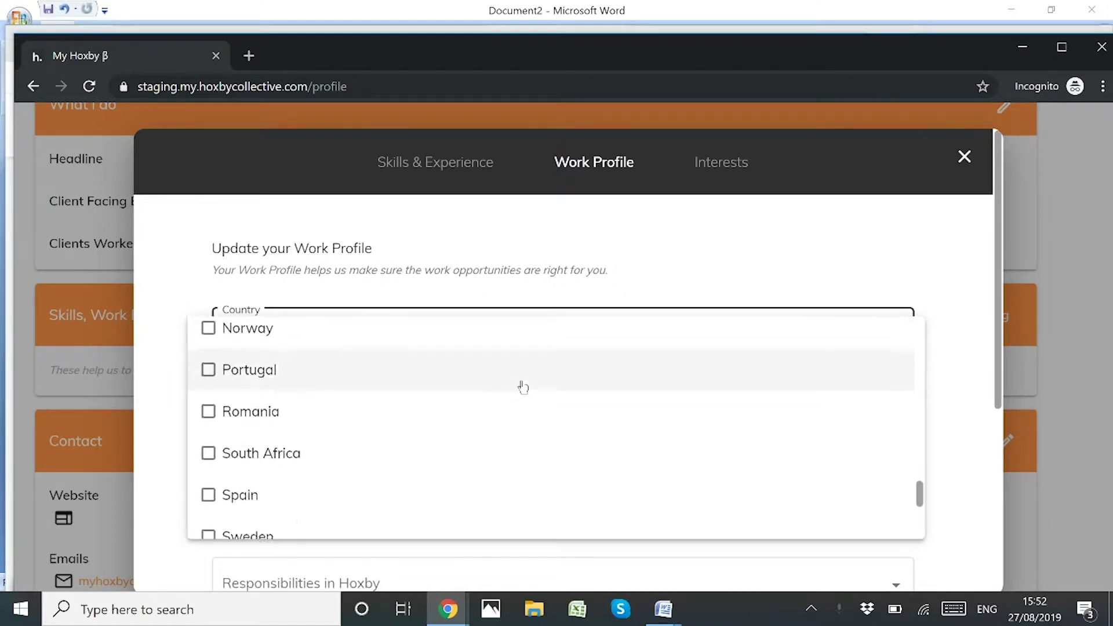
pyautogui.scroll(-1, 523, 387)
pyautogui.click(208, 410)
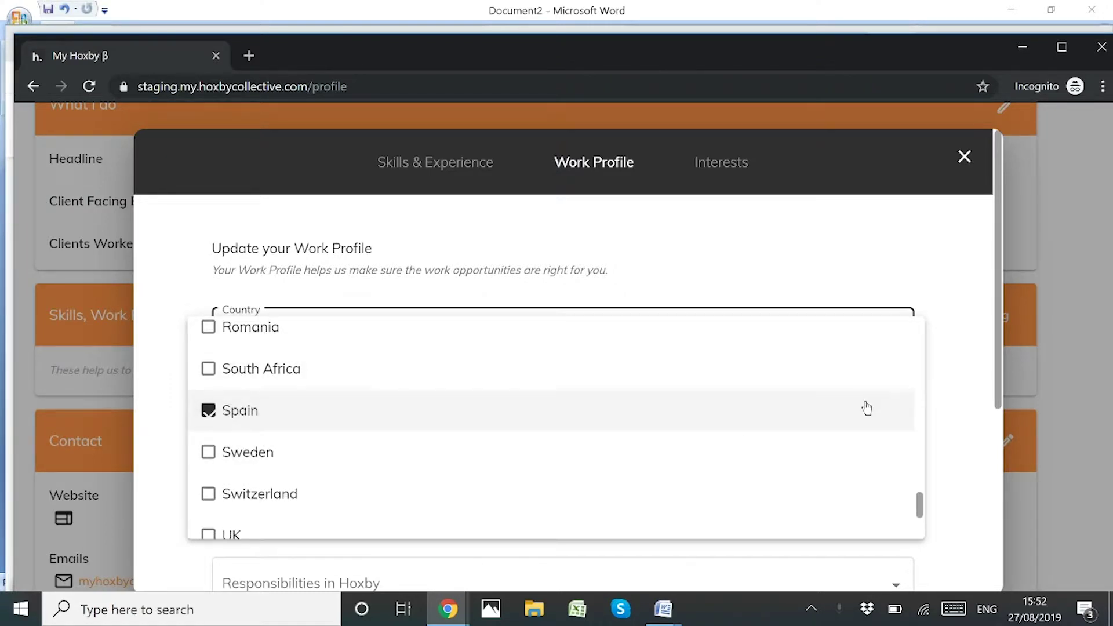
pyautogui.click(972, 417)
# Step: Select English and French as the languages in the Work Profile
pyautogui.scroll(-1, 550, 402)
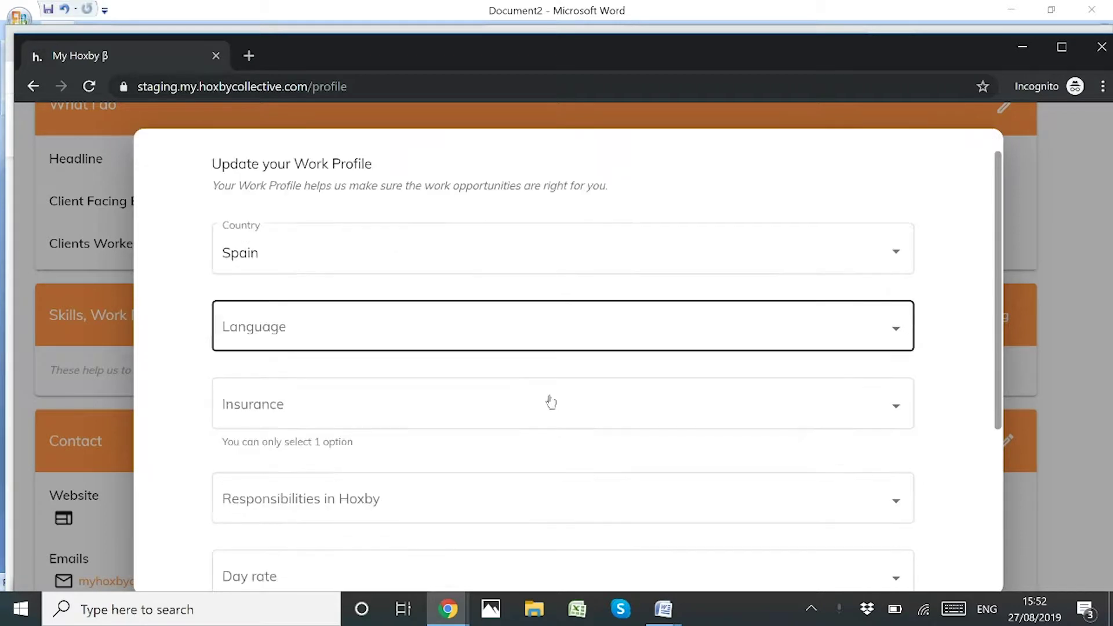
pyautogui.click(574, 342)
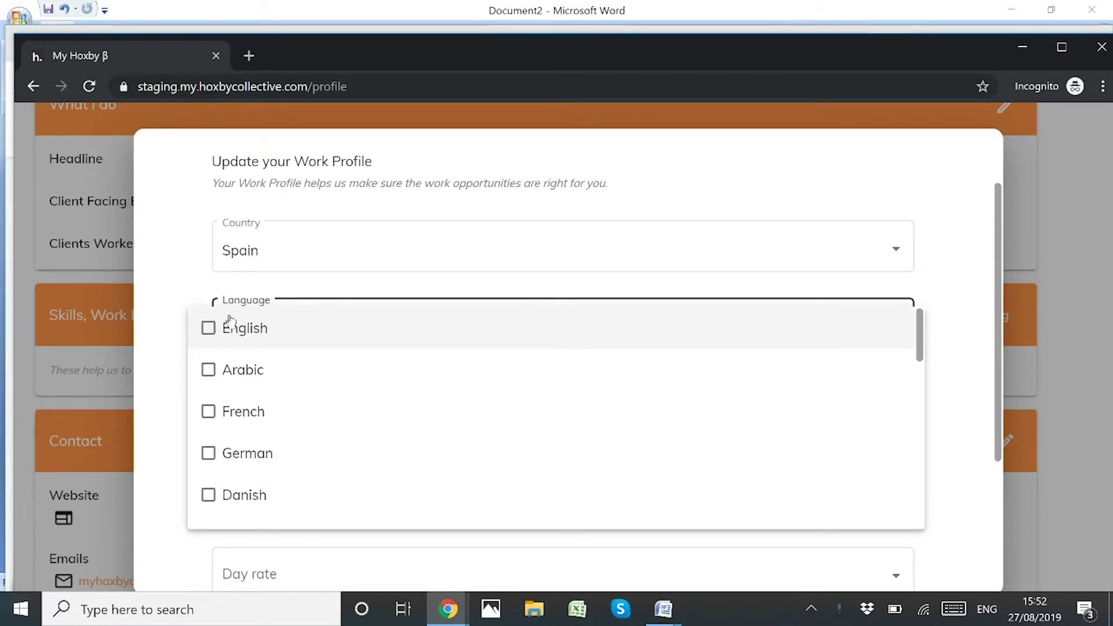
pyautogui.click(209, 328)
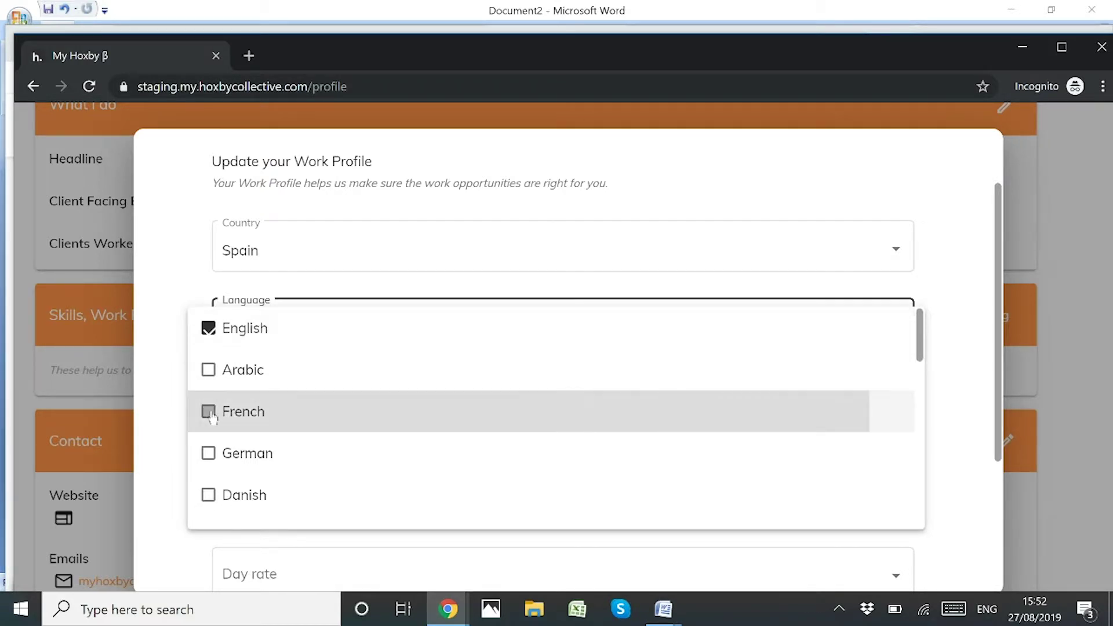
pyautogui.click(209, 412)
pyautogui.click(977, 348)
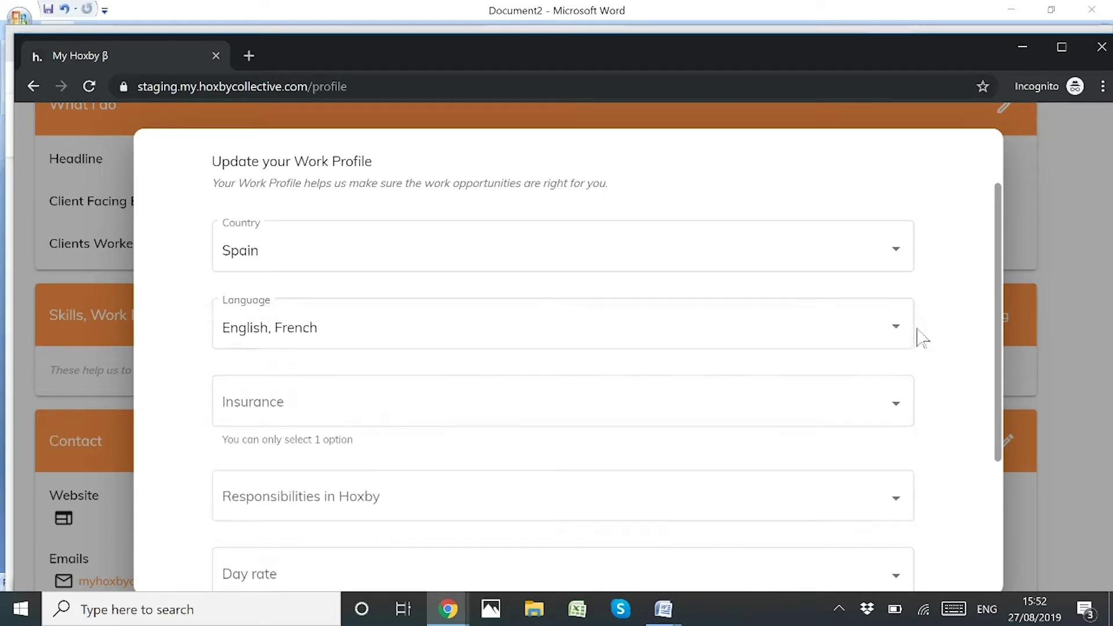
# Step: Set the insurance level in the Work Profile to £1 million
pyautogui.scroll(-3, 835, 313)
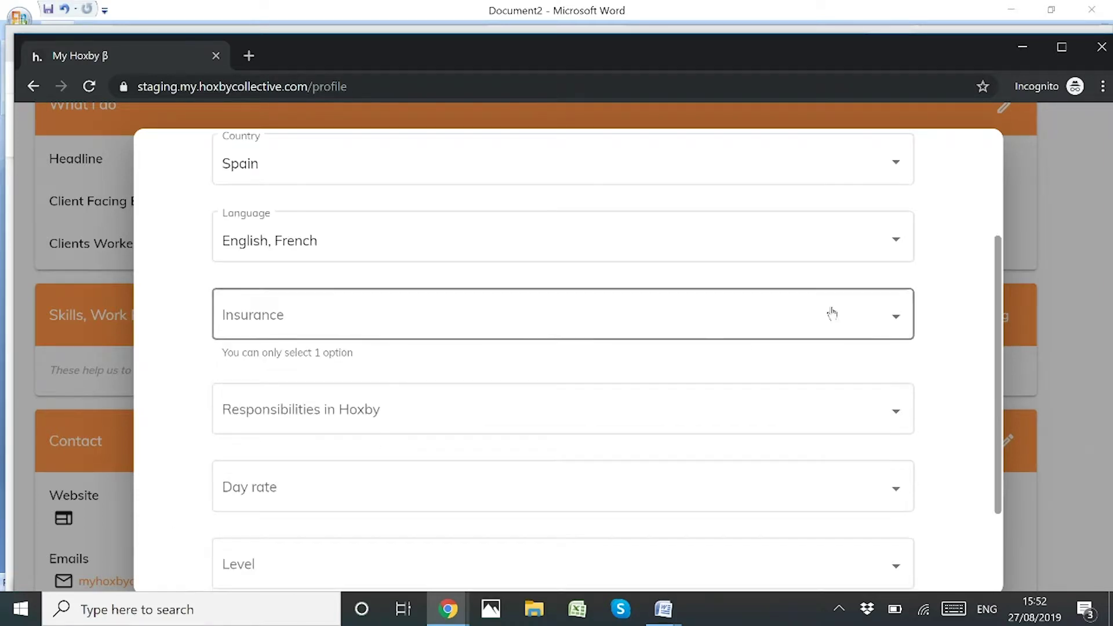
pyautogui.click(766, 240)
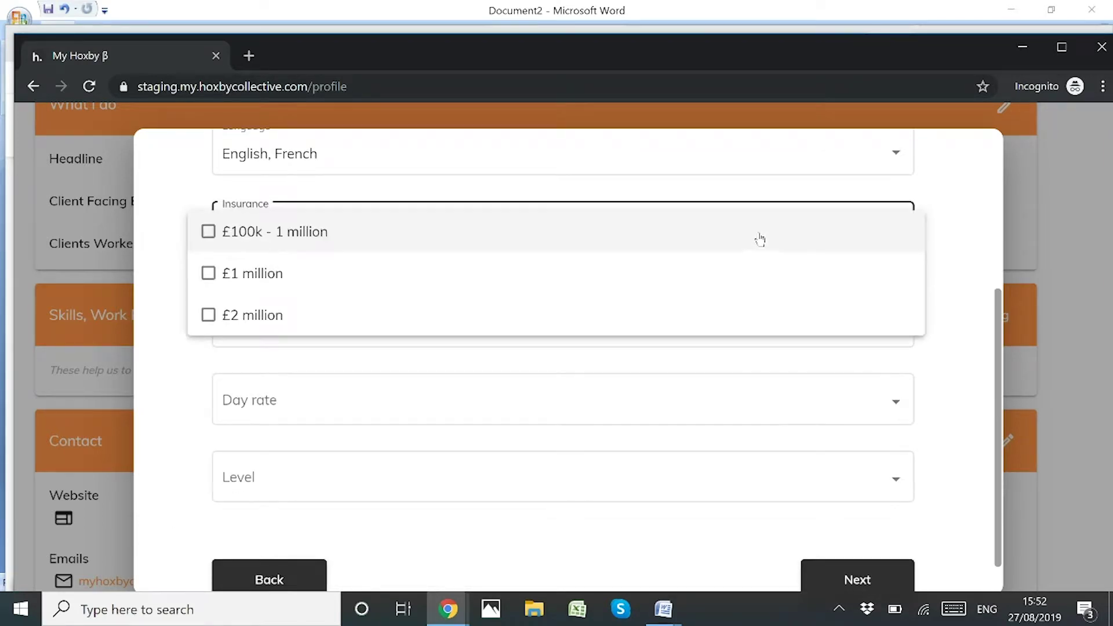
pyautogui.click(208, 274)
pyautogui.click(972, 352)
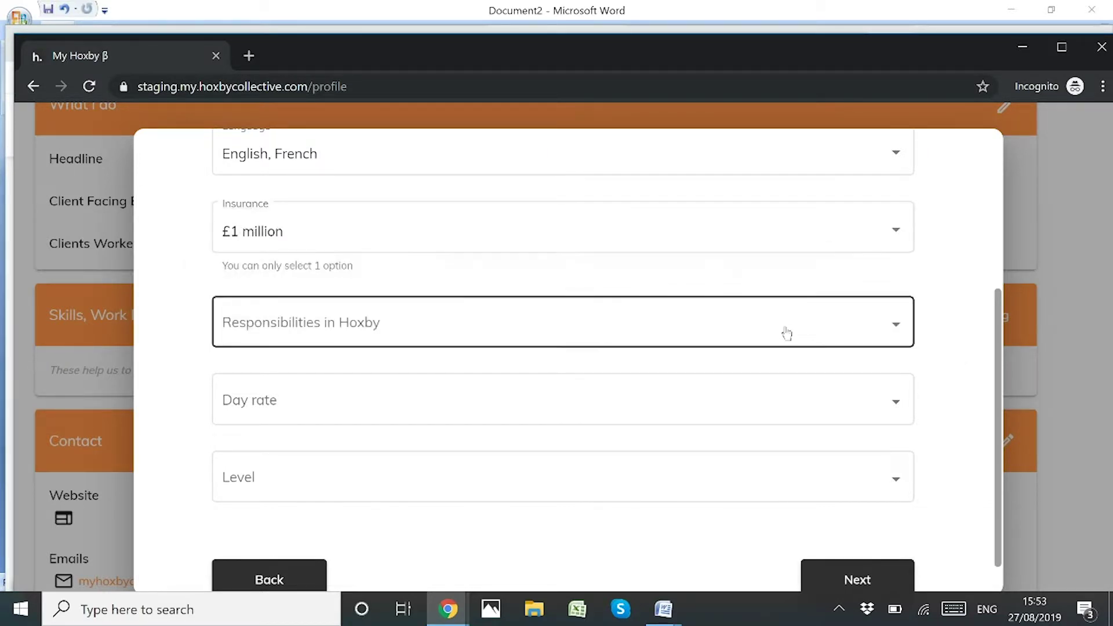
# Step: Select Associate and Core as the responsibilities in Hoxby
pyautogui.scroll(-1, 765, 323)
pyautogui.click(638, 278)
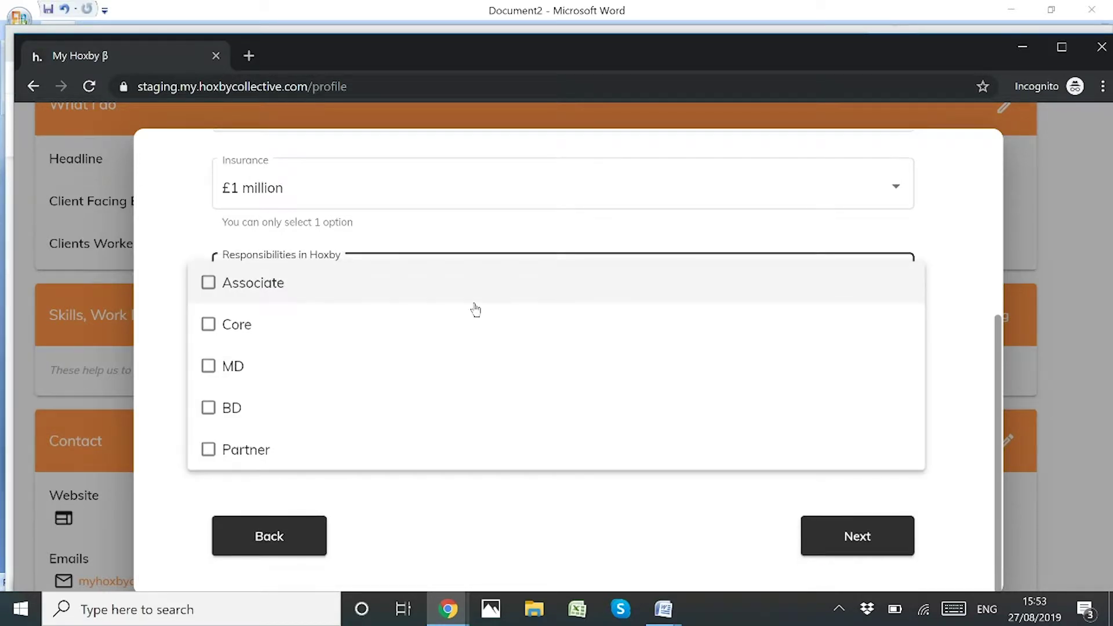
pyautogui.click(209, 284)
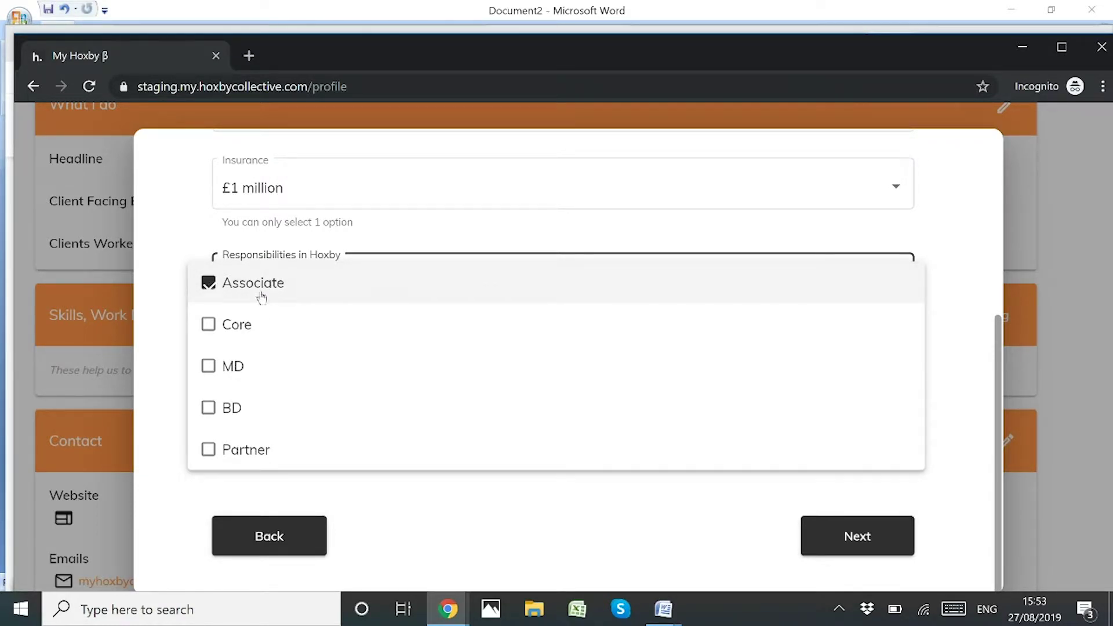
pyautogui.click(210, 327)
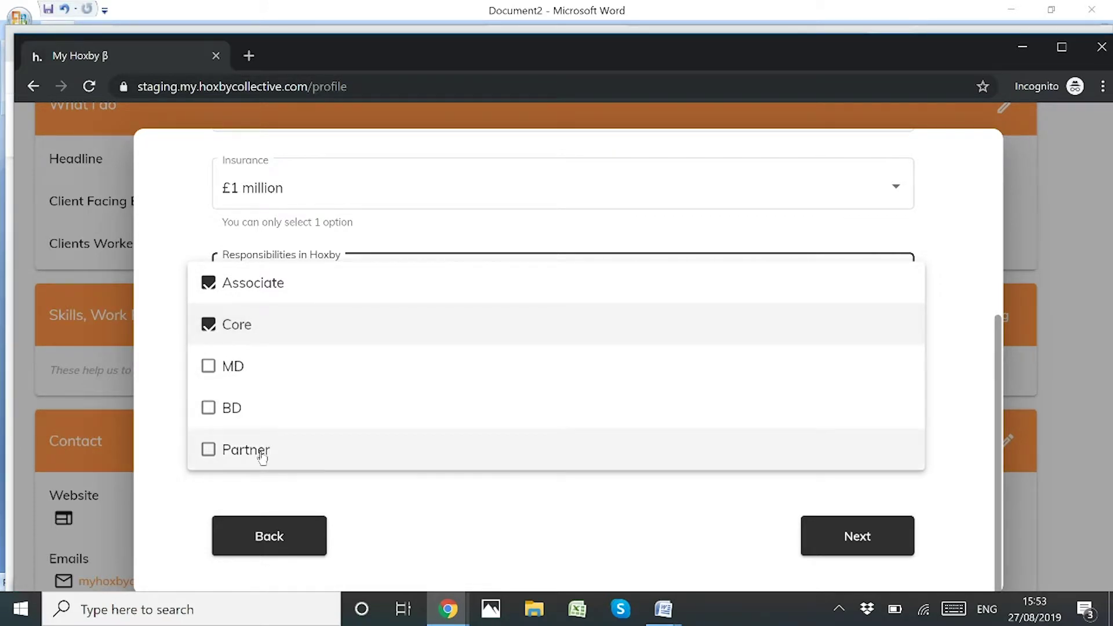
pyautogui.click(957, 381)
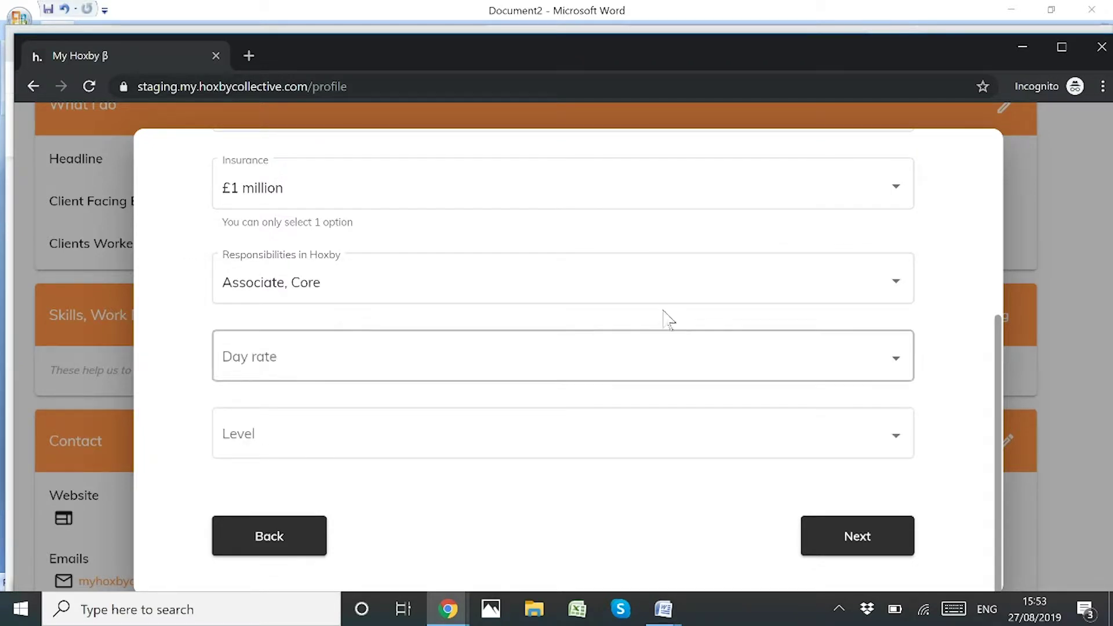
# Step: Set the day rate to £400 - 500 and mark it as a flexible rate
pyautogui.click(396, 360)
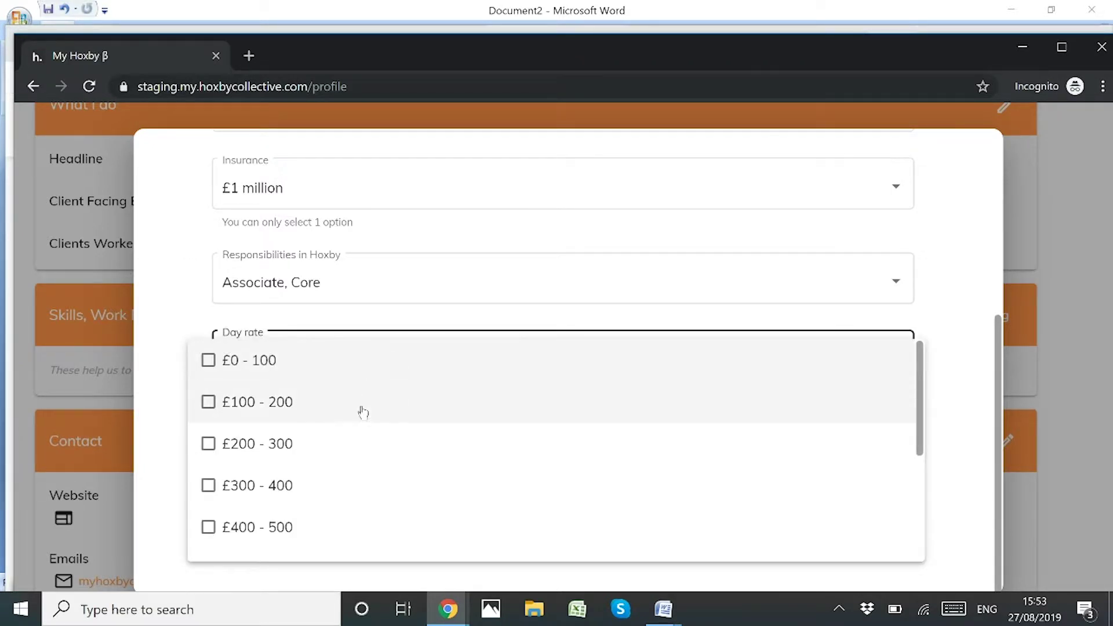
pyautogui.scroll(-2, 297, 444)
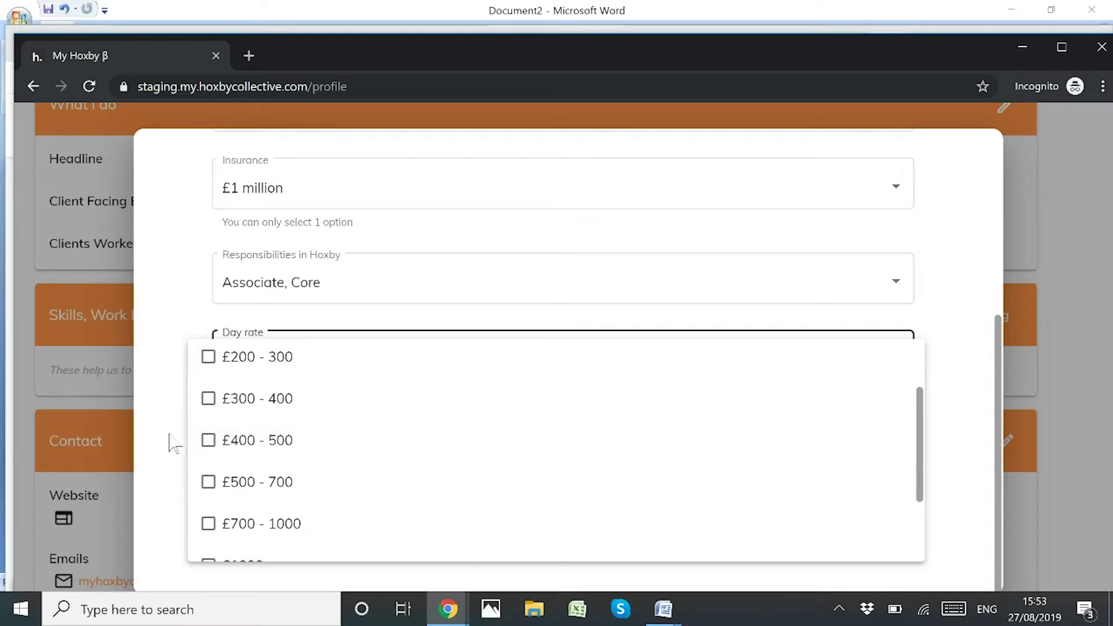
pyautogui.click(378, 449)
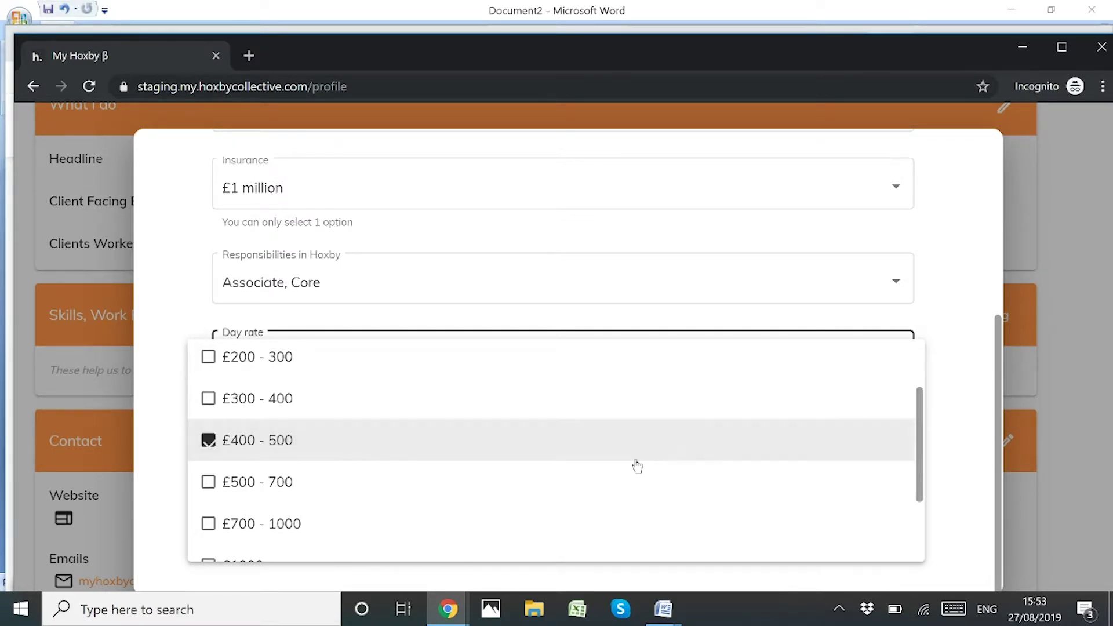
pyautogui.scroll(-2, 710, 437)
pyautogui.scroll(-1, 709, 437)
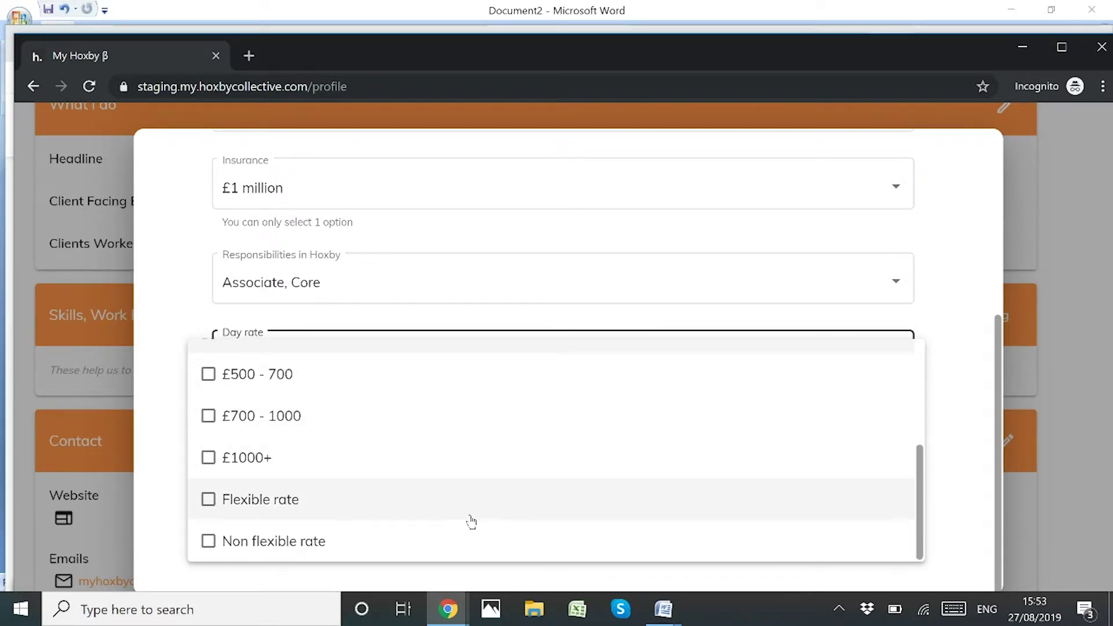
pyautogui.click(209, 501)
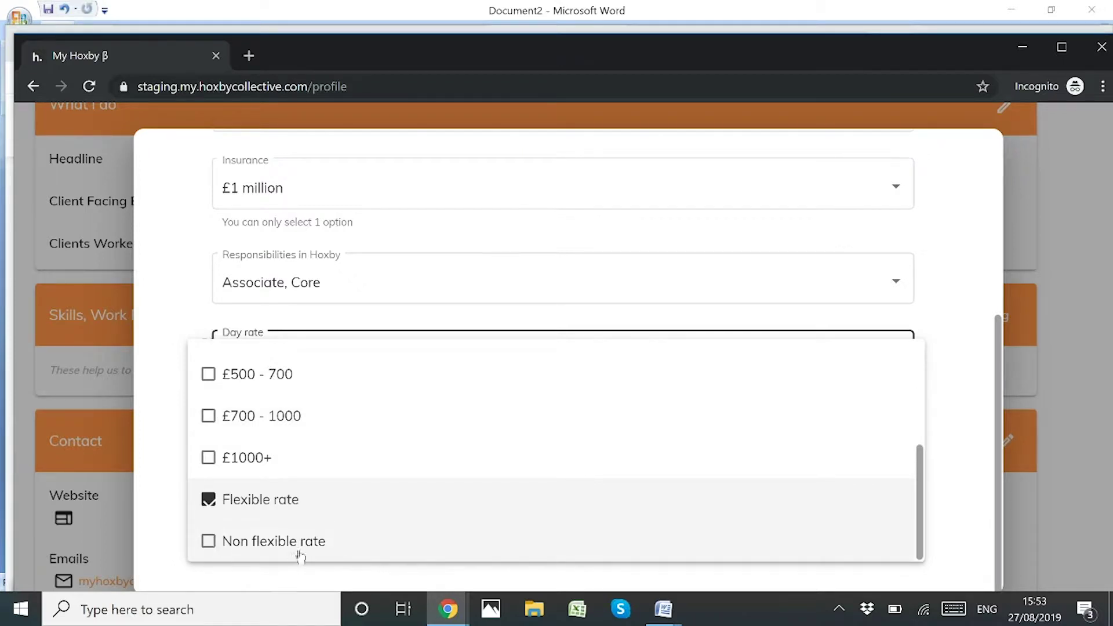
pyautogui.click(959, 390)
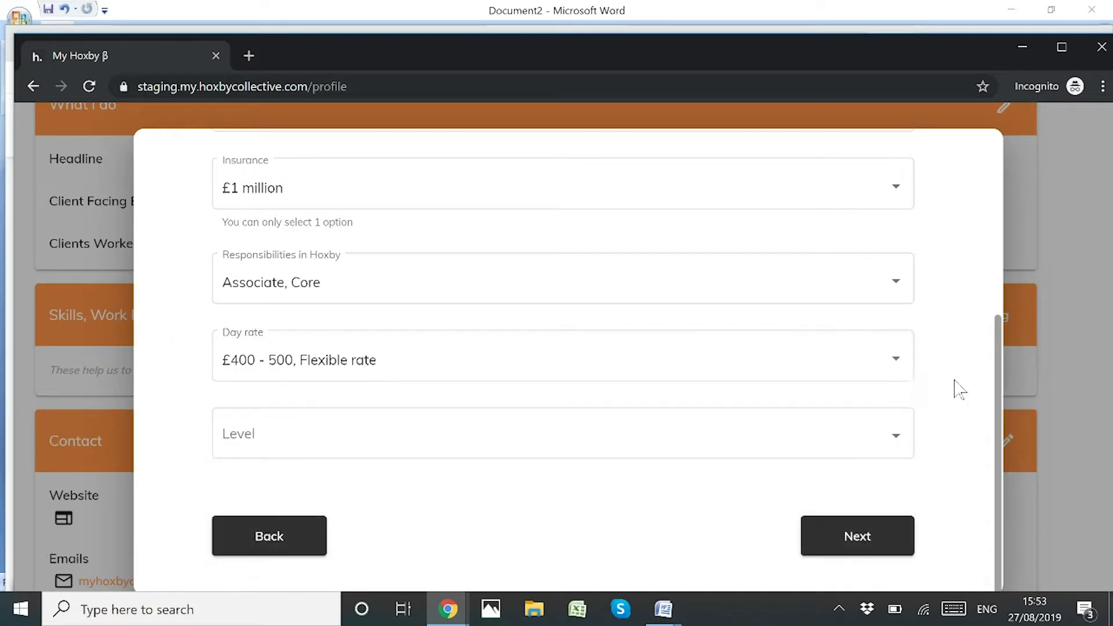
# Step: Set the level in the Work Profile to Mid-Weight
pyautogui.click(748, 455)
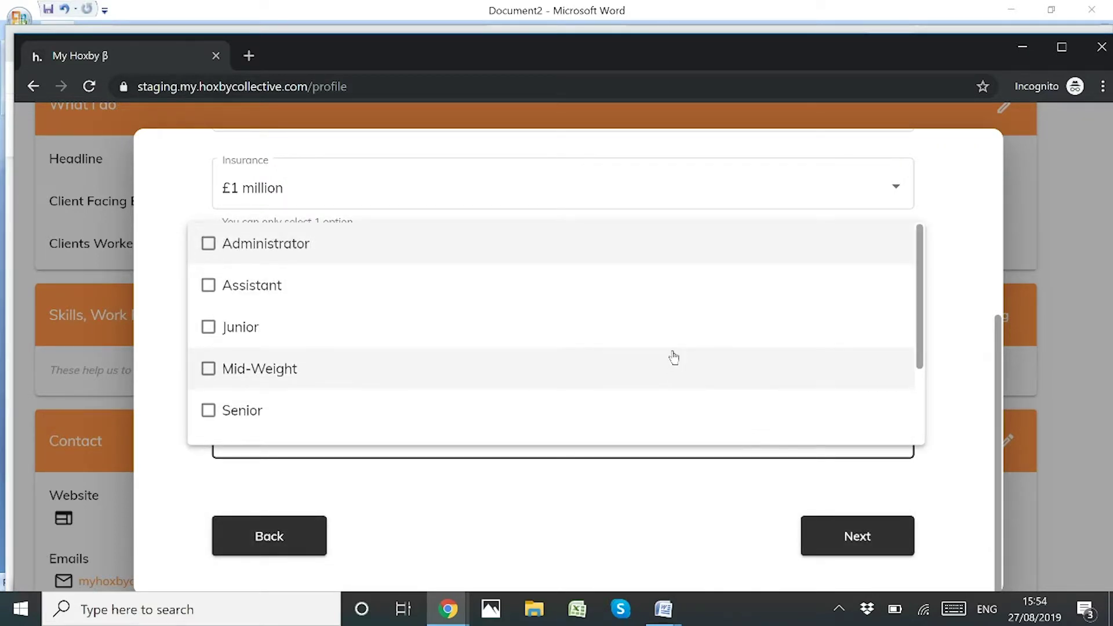
pyautogui.scroll(-2, 675, 354)
pyautogui.scroll(2, 672, 352)
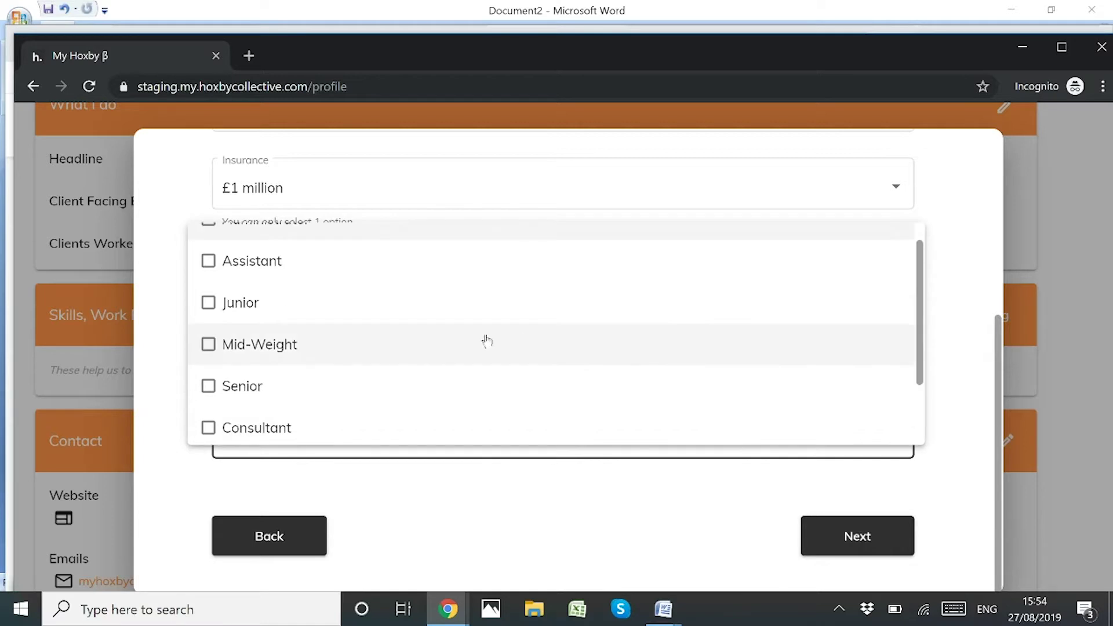
pyautogui.click(209, 343)
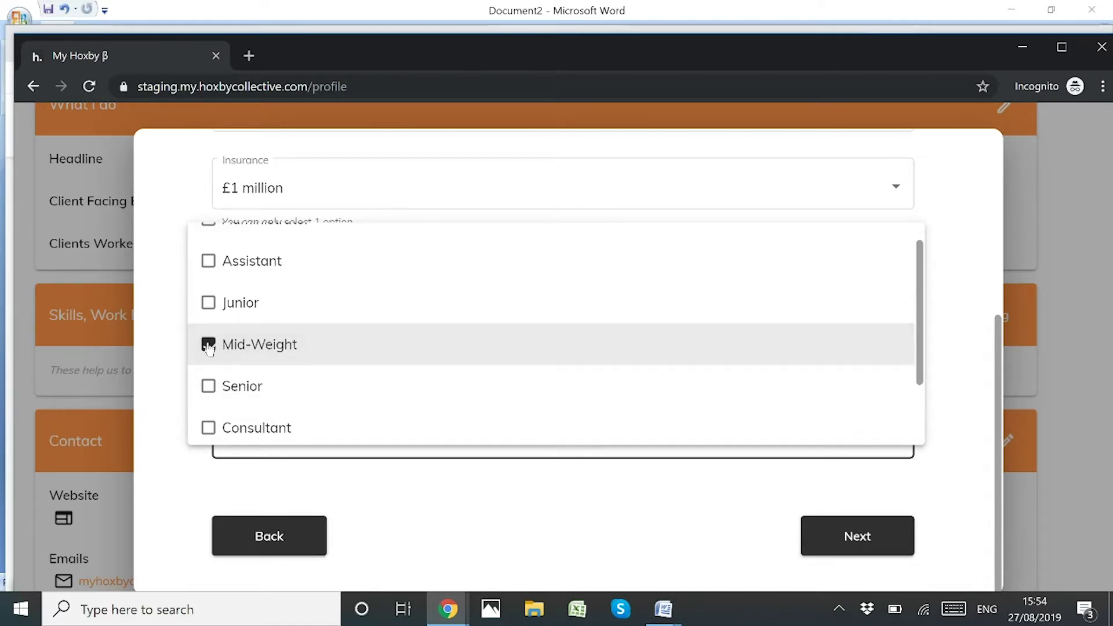
pyautogui.click(455, 524)
# Step: Review the completed Work Profile entries from country down to level
pyautogui.scroll(5, 666, 418)
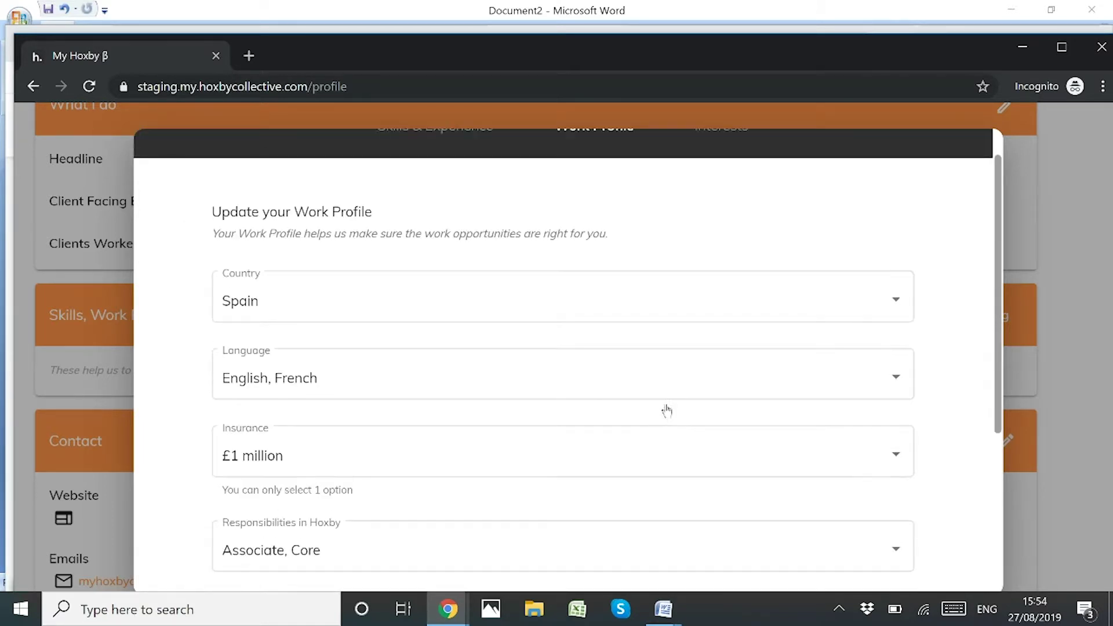
pyautogui.scroll(-5, 663, 403)
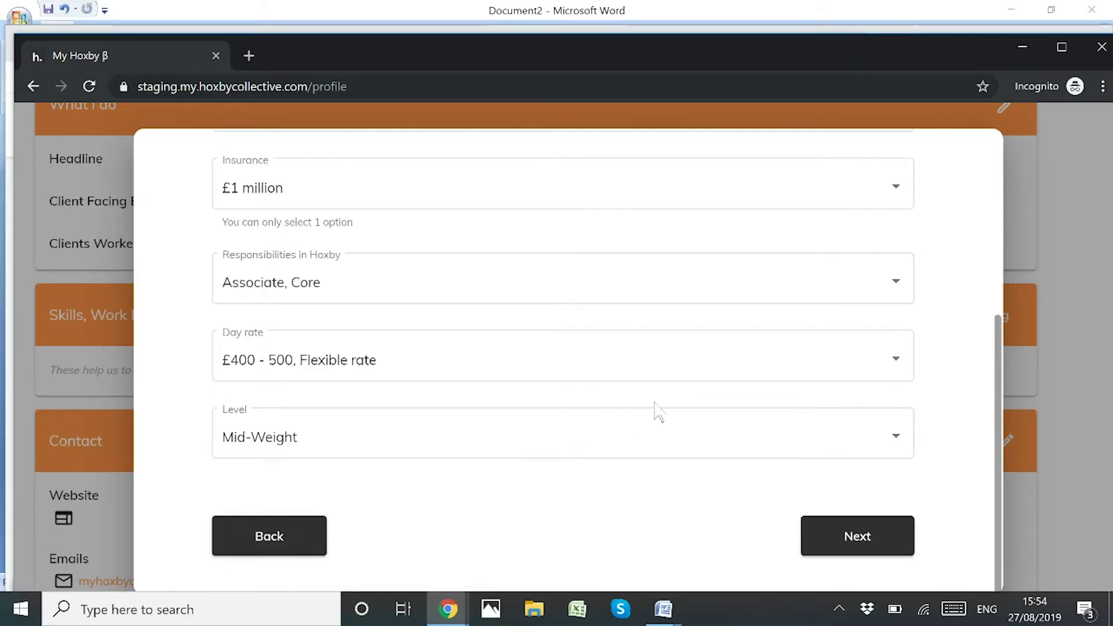
pyautogui.scroll(4, 654, 406)
pyautogui.scroll(1, 654, 408)
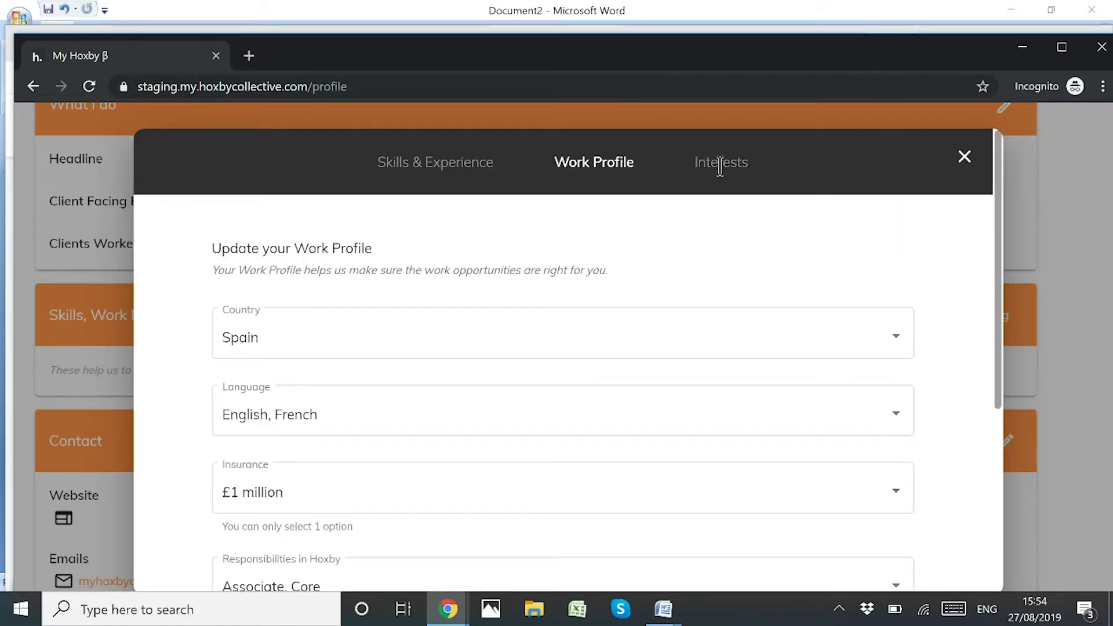
pyautogui.scroll(-2, 719, 168)
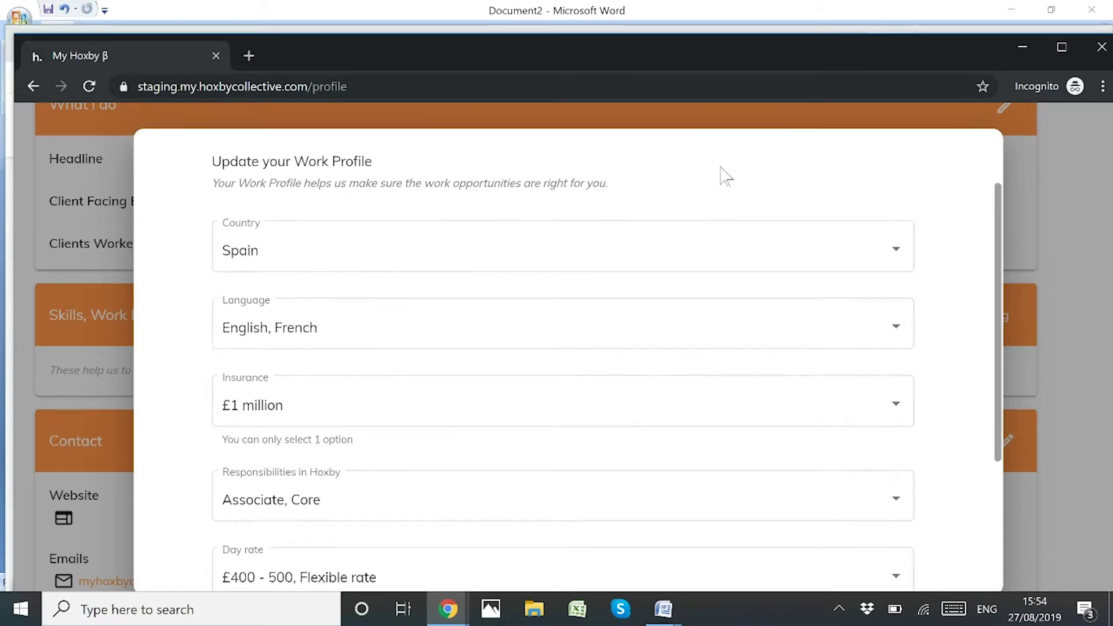
pyautogui.scroll(2, 718, 168)
pyautogui.scroll(-5, 684, 220)
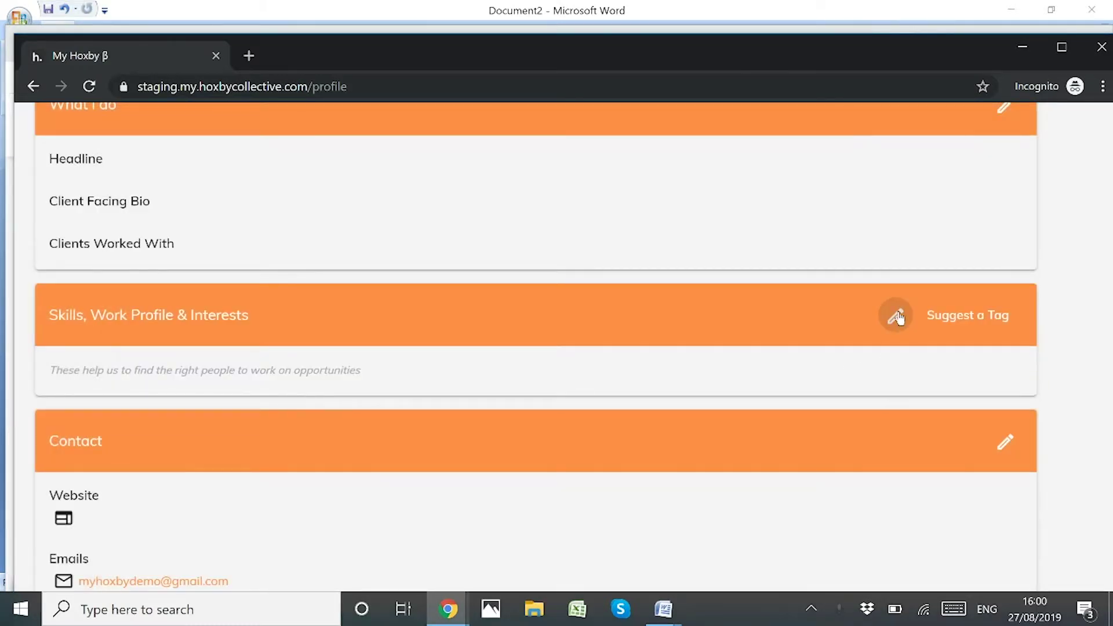
# Step: Edit the skills section, choose HR as the primary business unit and search the skill tags for "selection"
pyautogui.click(898, 318)
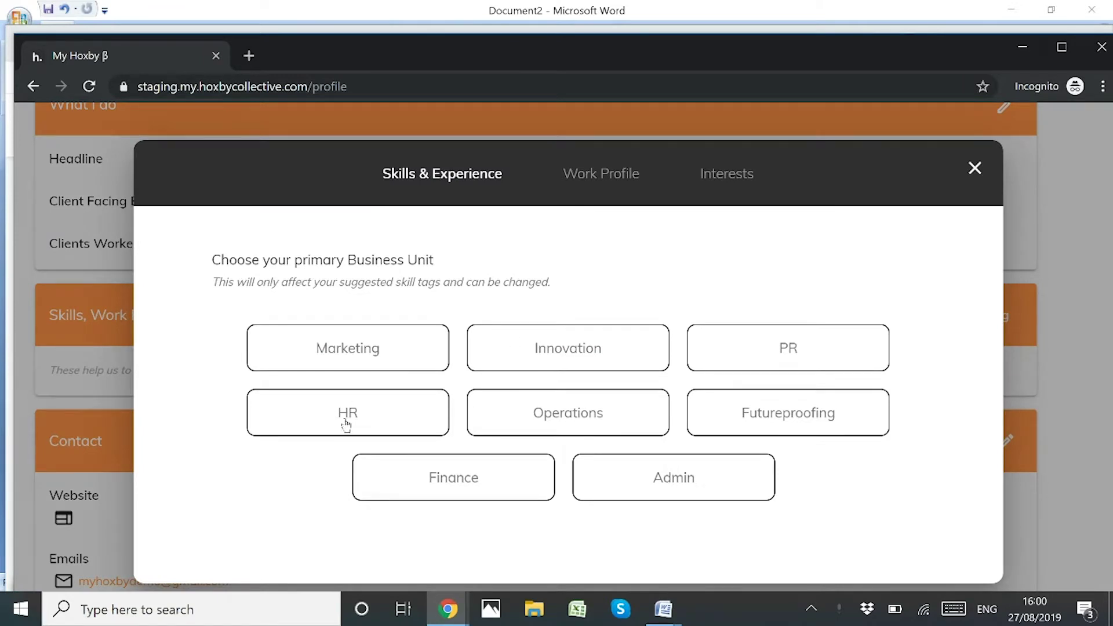
pyautogui.click(346, 413)
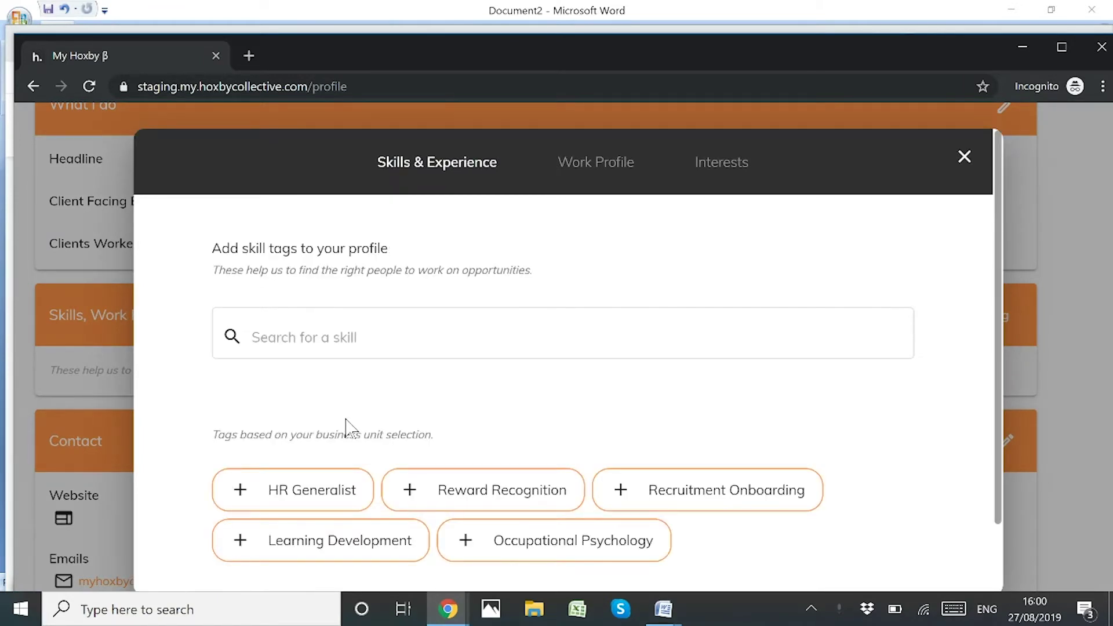
pyautogui.click(356, 334)
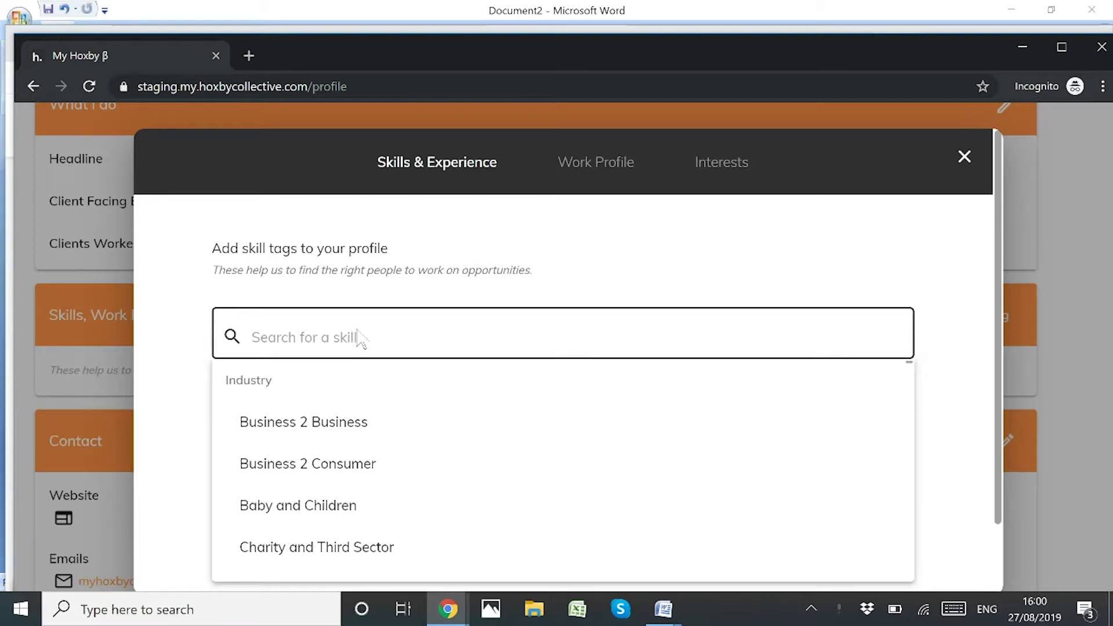
pyautogui.write('sel')
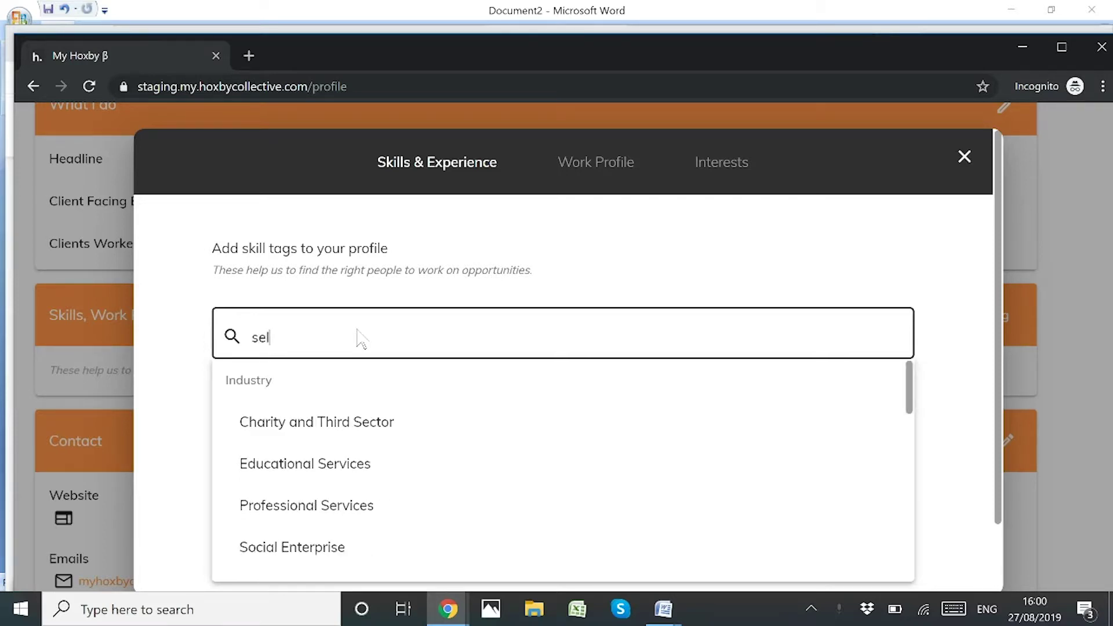
pyautogui.write('ection')
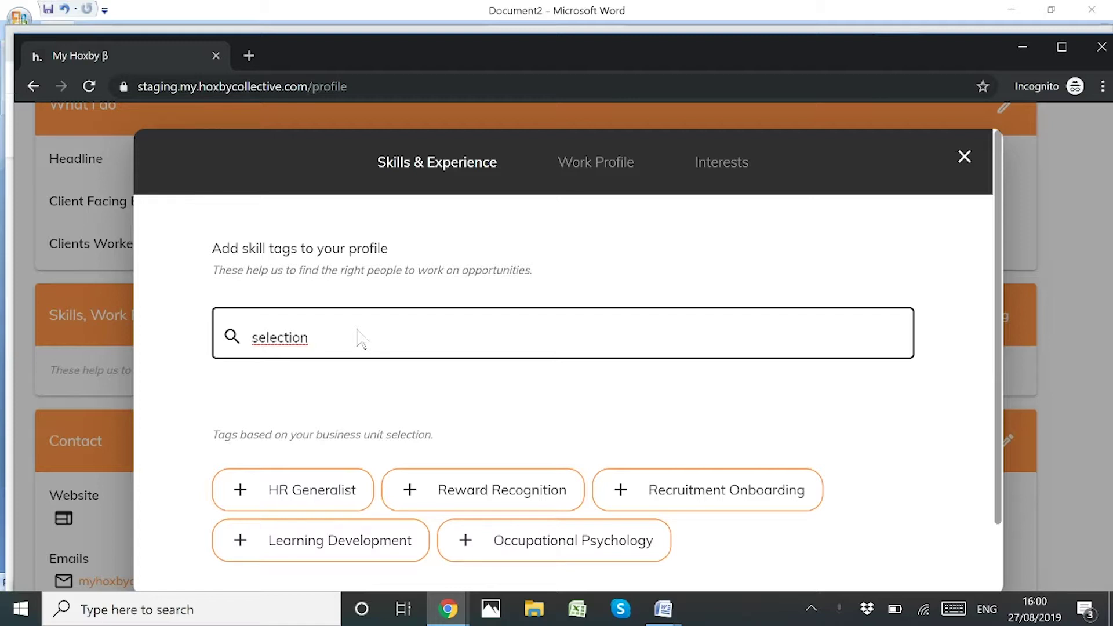
# Step: Clear the skill search and close the skills editor without saving
pyautogui.press('BackSpace')
pyautogui.press('BackSpace')
pyautogui.press('BackSpace')
pyautogui.press('BackSpace')
pyautogui.press('BackSpace')
pyautogui.press('BackSpace')
pyautogui.press('BackSpace')
pyautogui.press('BackSpace')
pyautogui.press('BackSpace')
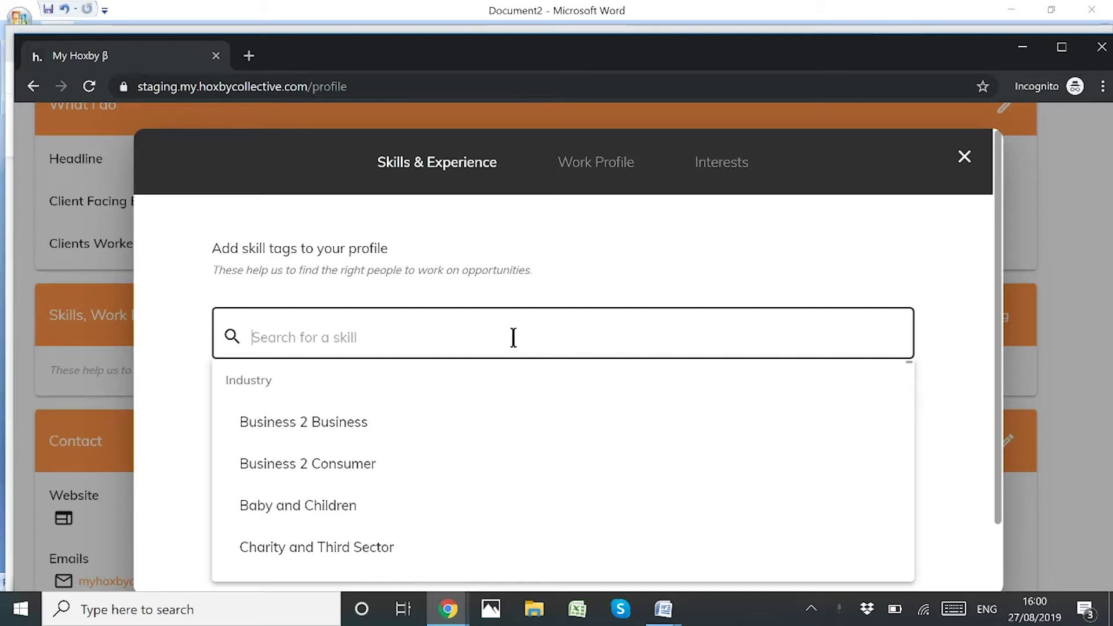
pyautogui.scroll(-1, 512, 338)
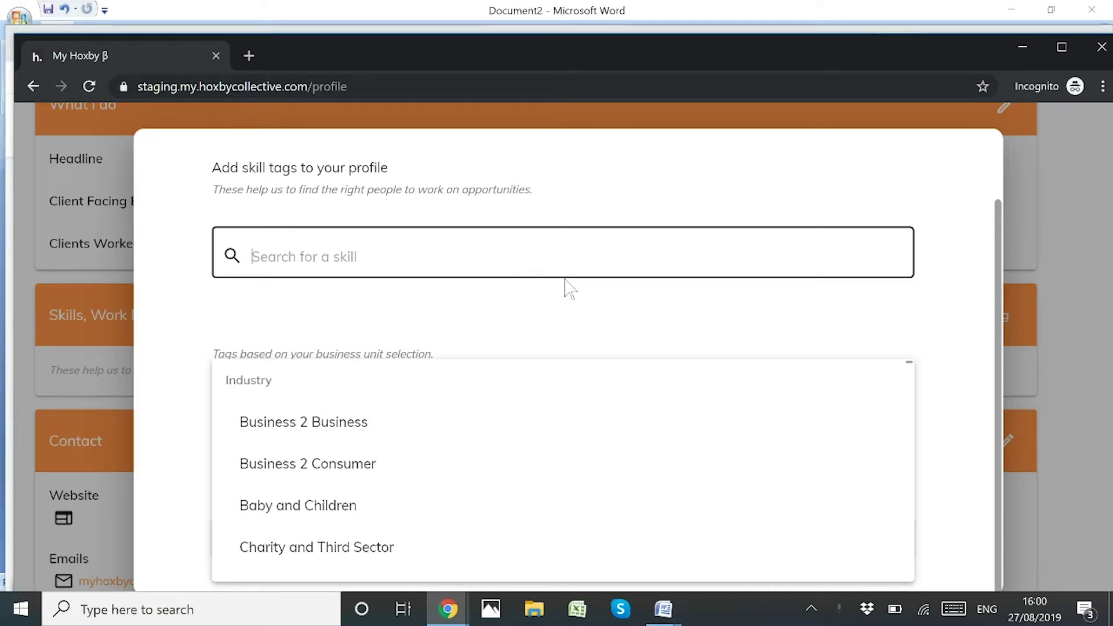
pyautogui.scroll(1, 565, 291)
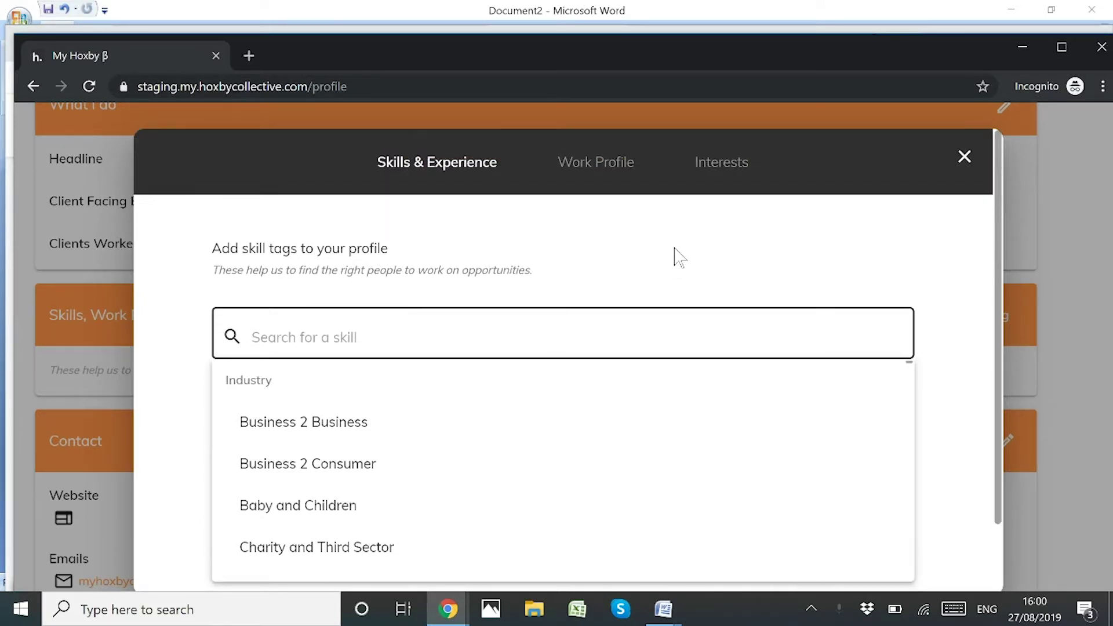
pyautogui.click(964, 157)
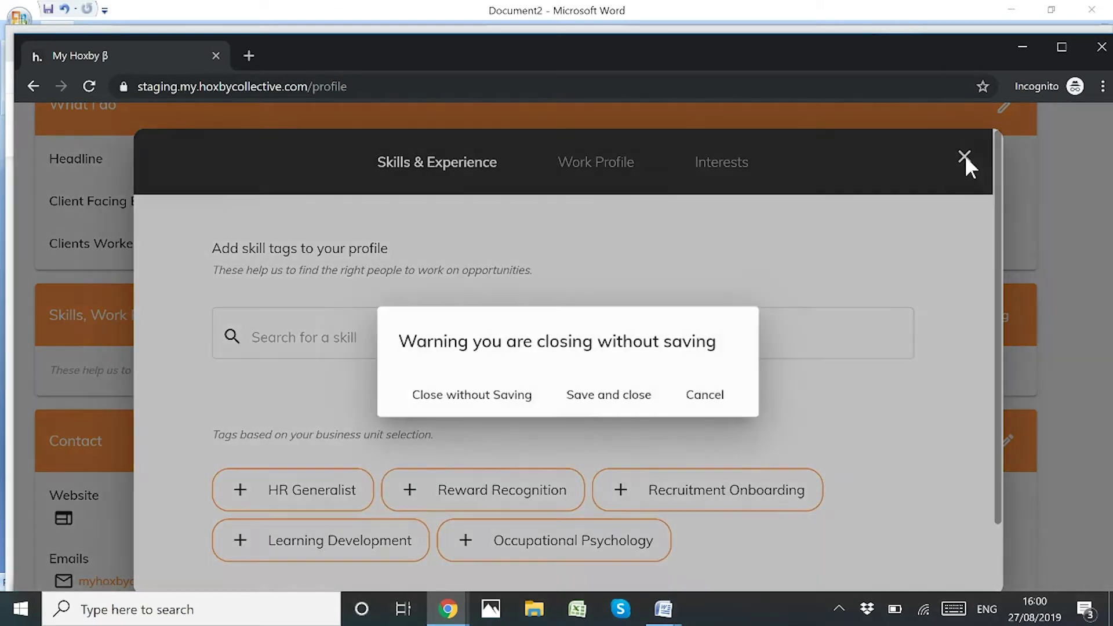
pyautogui.click(489, 400)
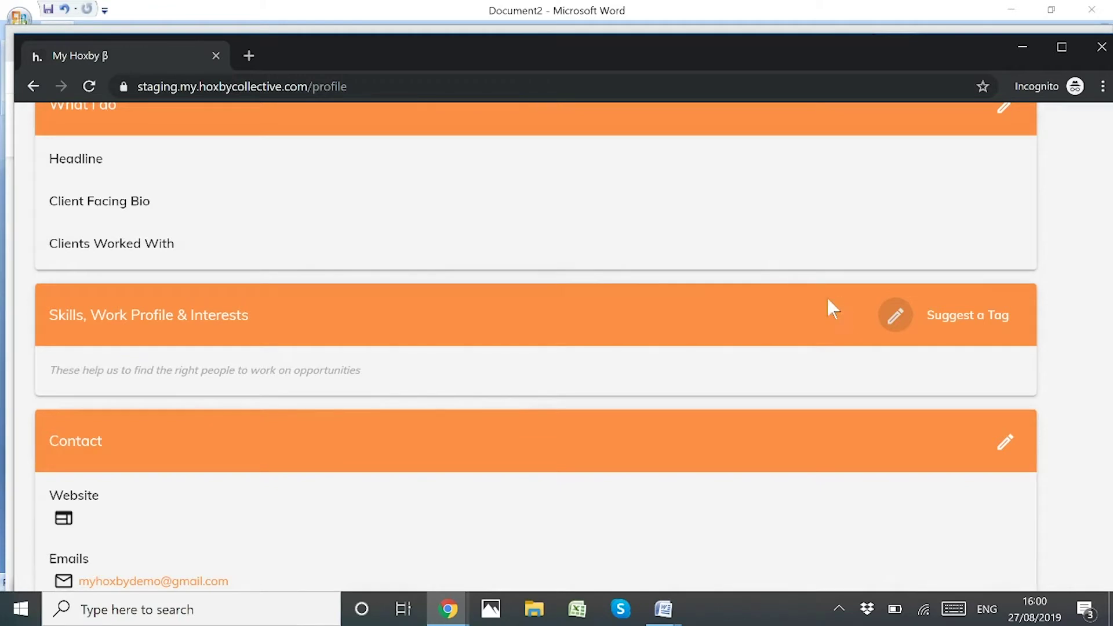
# Step: Suggest a new tag named "Selection" in the HR category
pyautogui.click(979, 327)
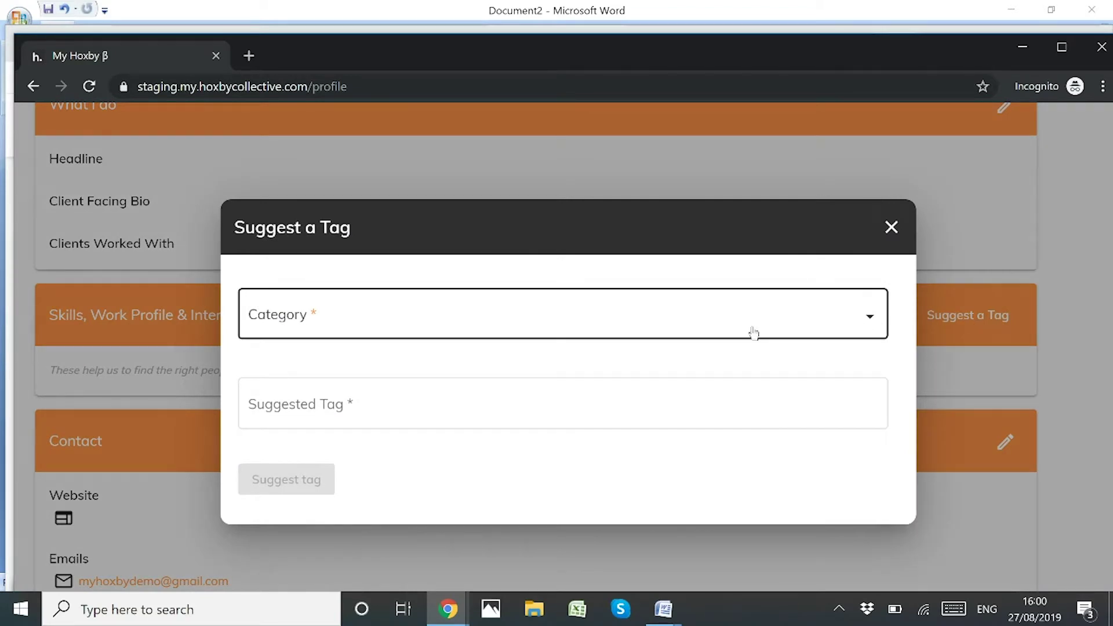
pyautogui.click(747, 323)
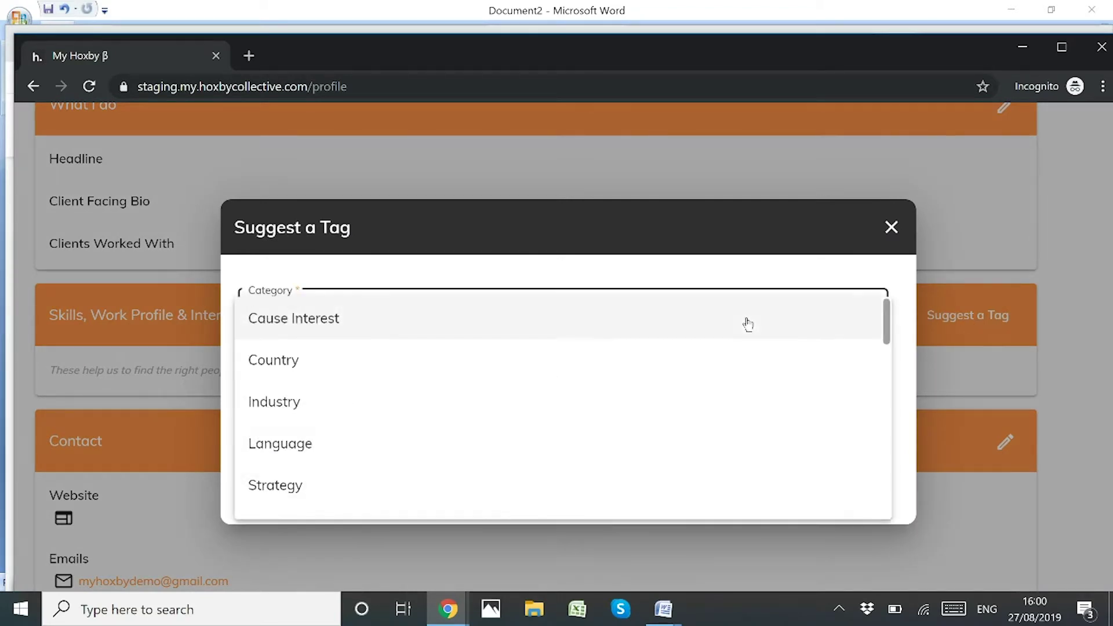
pyautogui.scroll(-6, 747, 323)
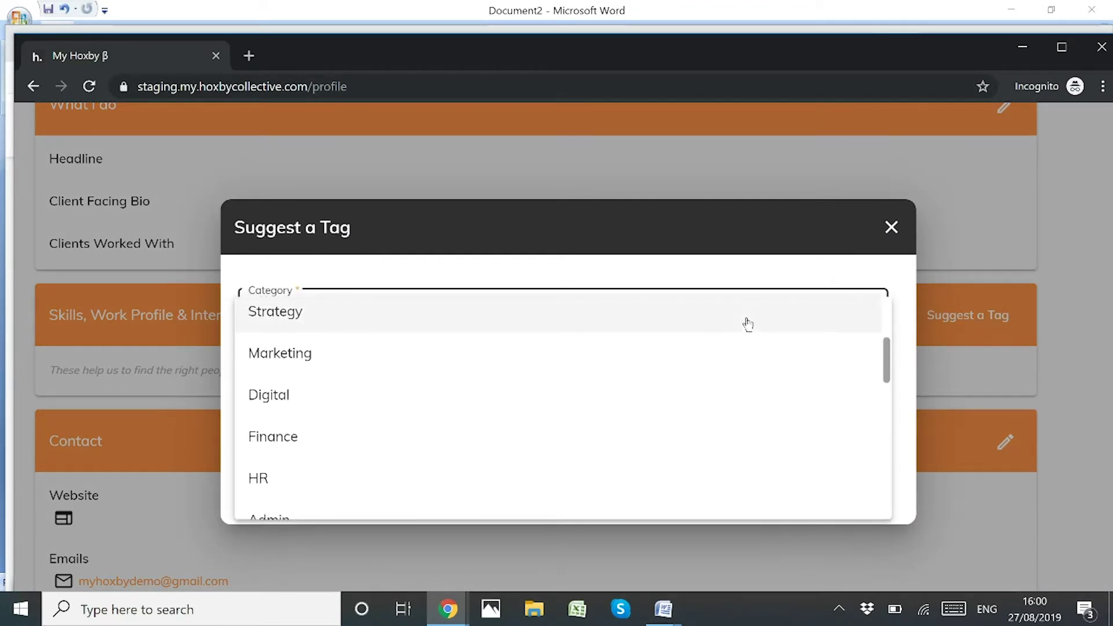
pyautogui.scroll(2, 330, 344)
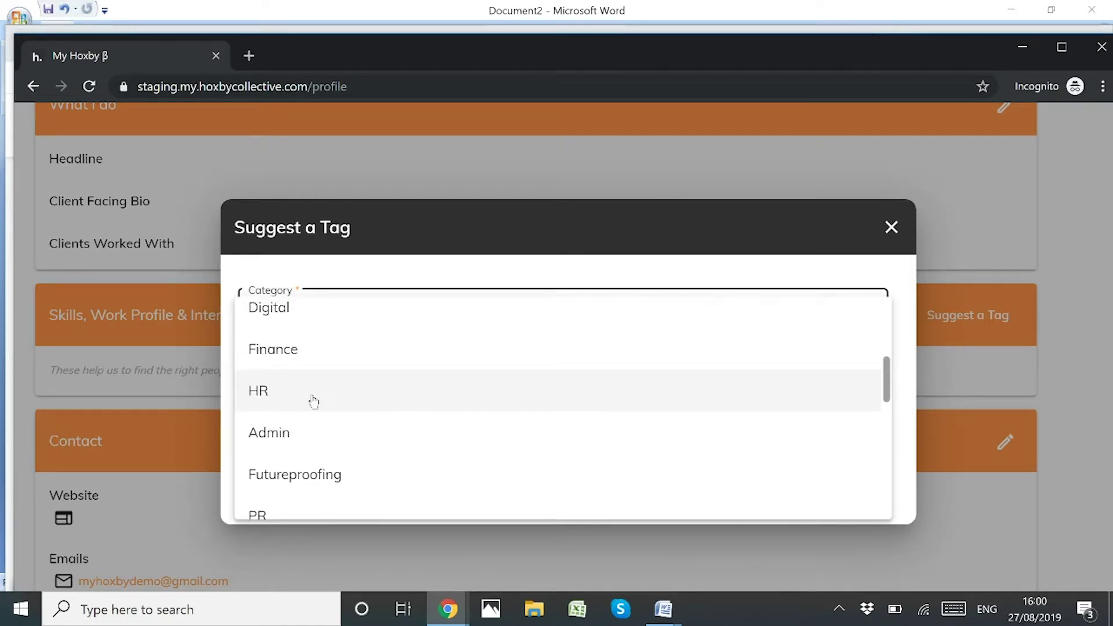
pyautogui.click(316, 401)
pyautogui.click(389, 404)
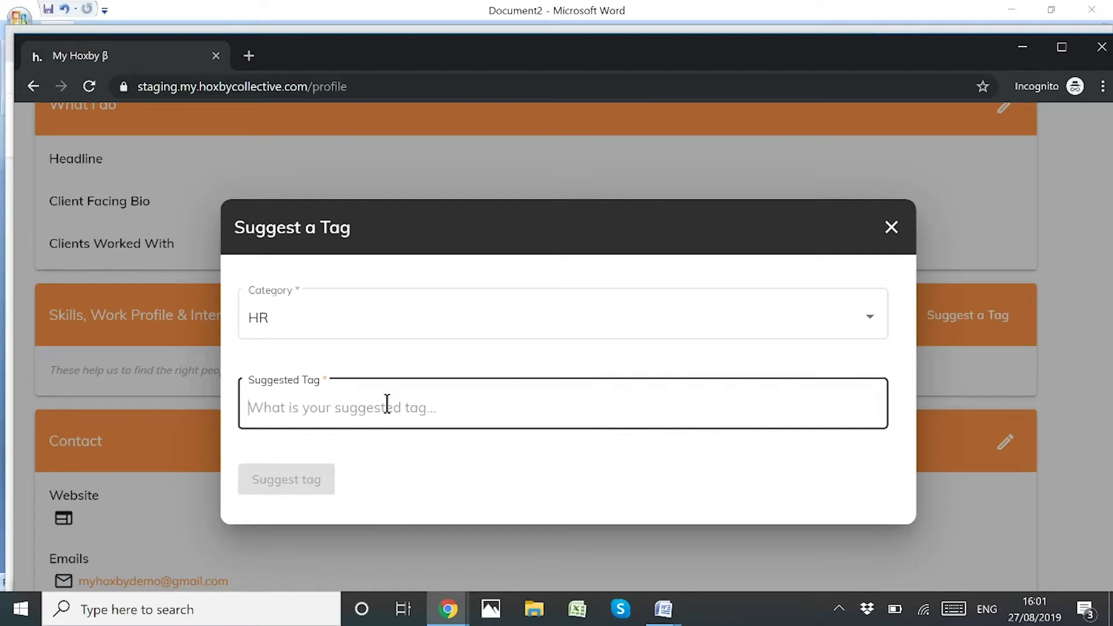
pyautogui.write('S')
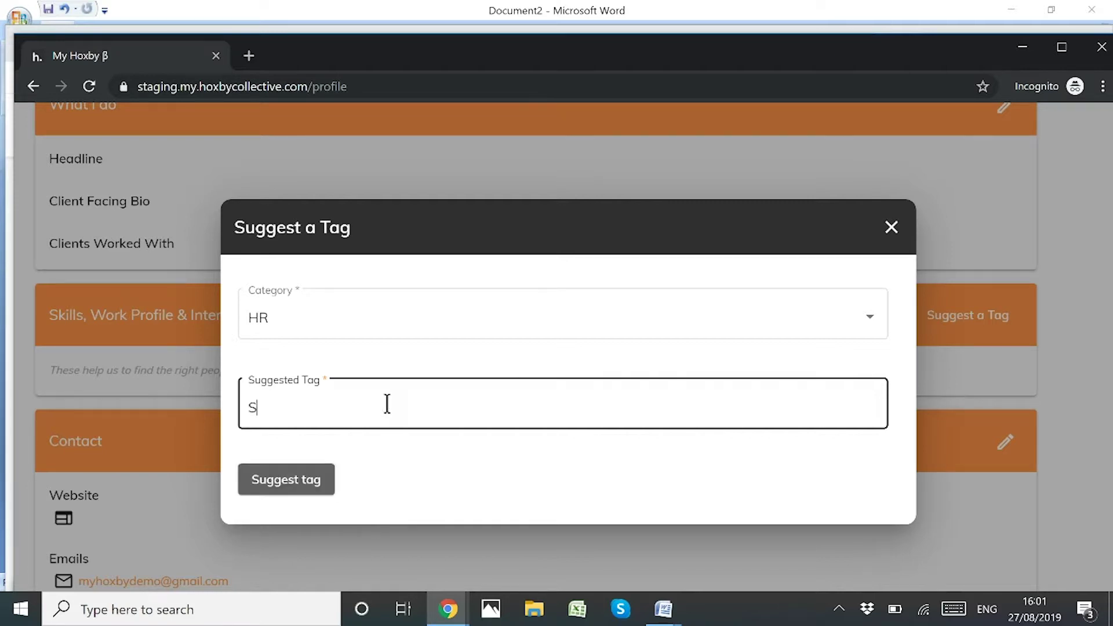
pyautogui.write('election')
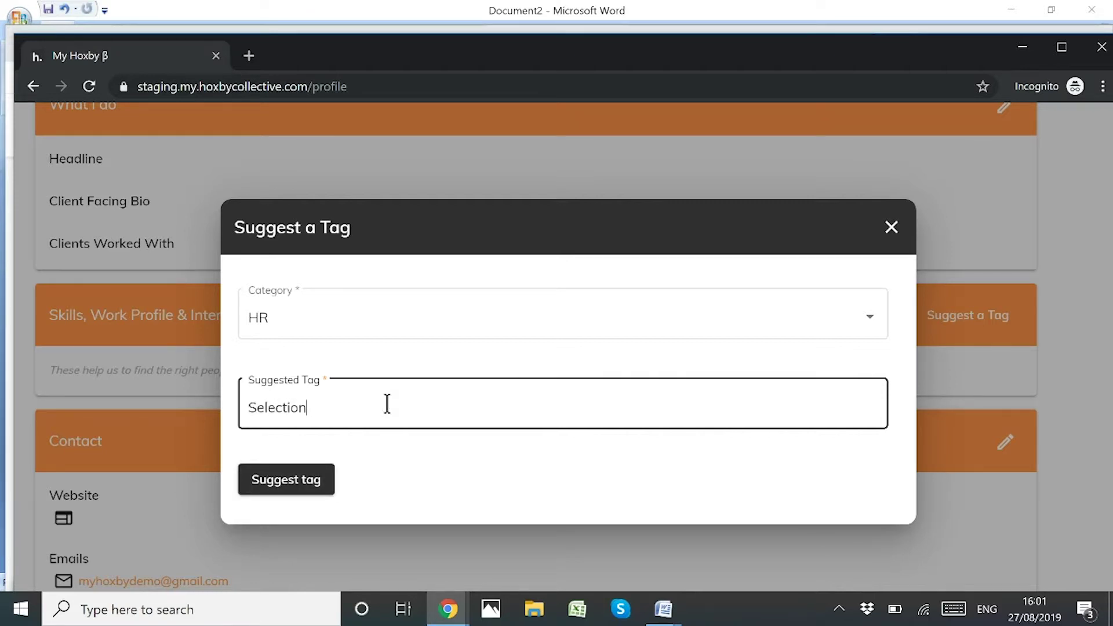
pyautogui.click(281, 484)
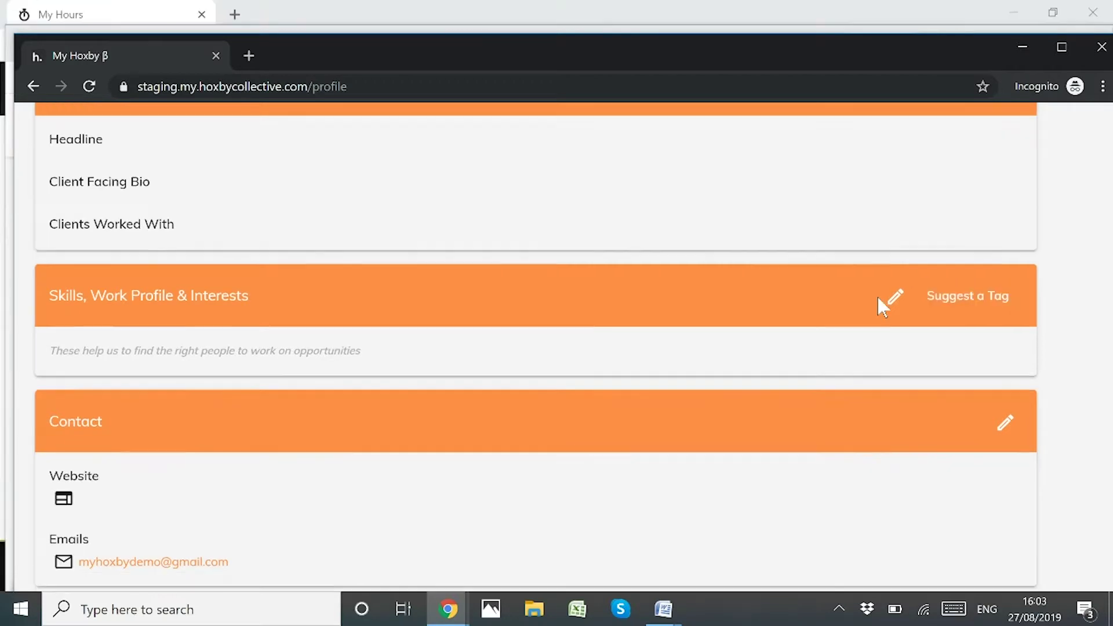
# Step: Open the Contact section's website entry for editing and update it with the website left blank
pyautogui.scroll(7, 875, 295)
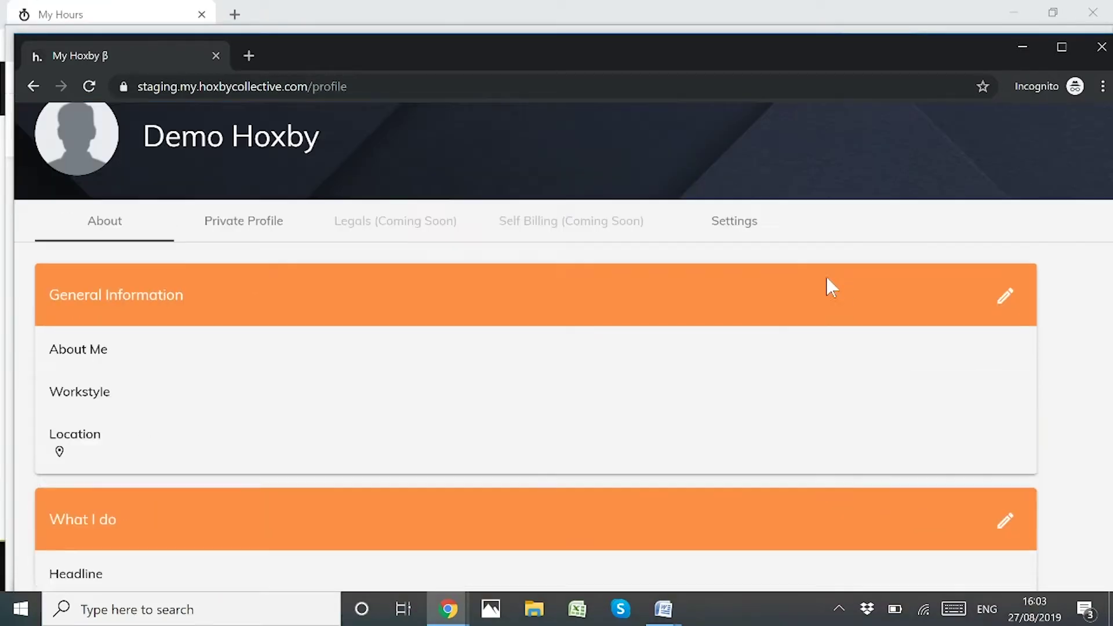
pyautogui.scroll(-4, 792, 265)
pyautogui.scroll(-3, 797, 277)
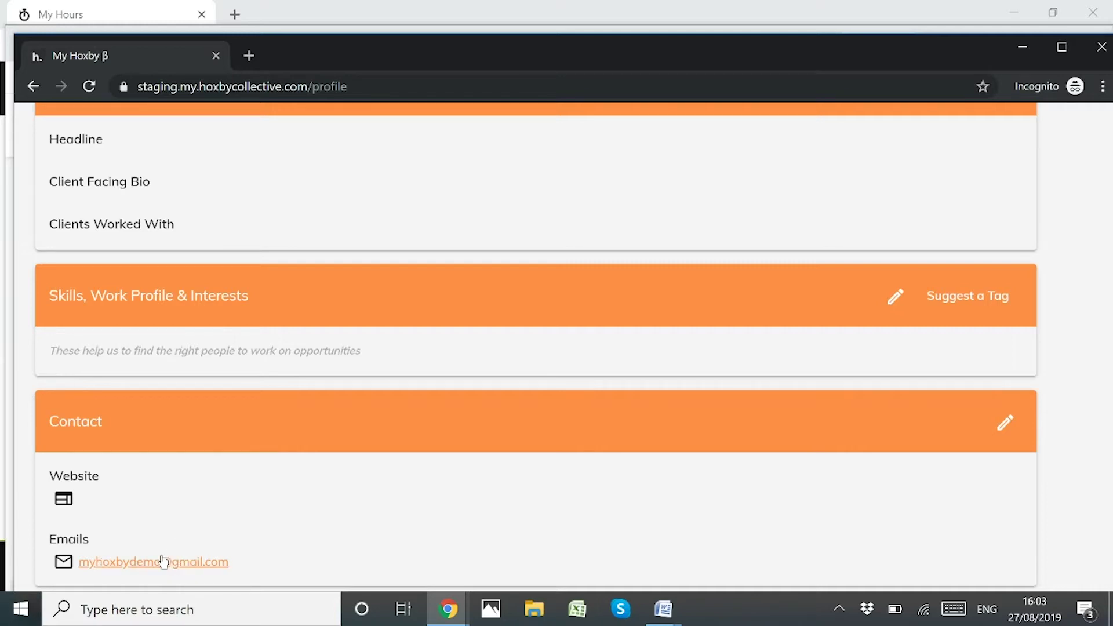
pyautogui.click(1010, 429)
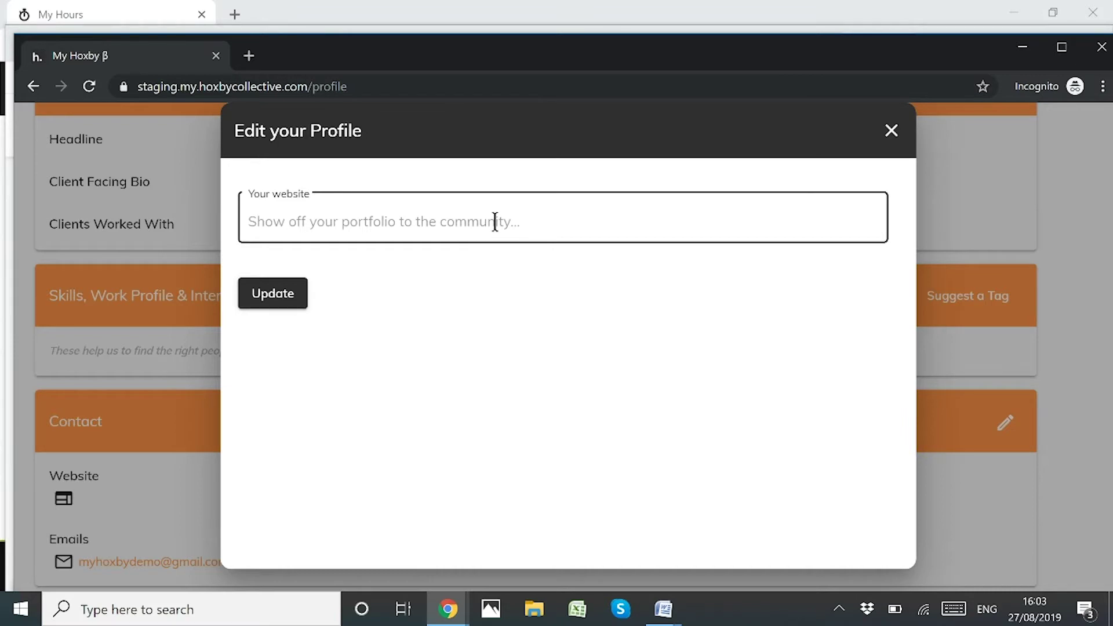
pyautogui.click(273, 306)
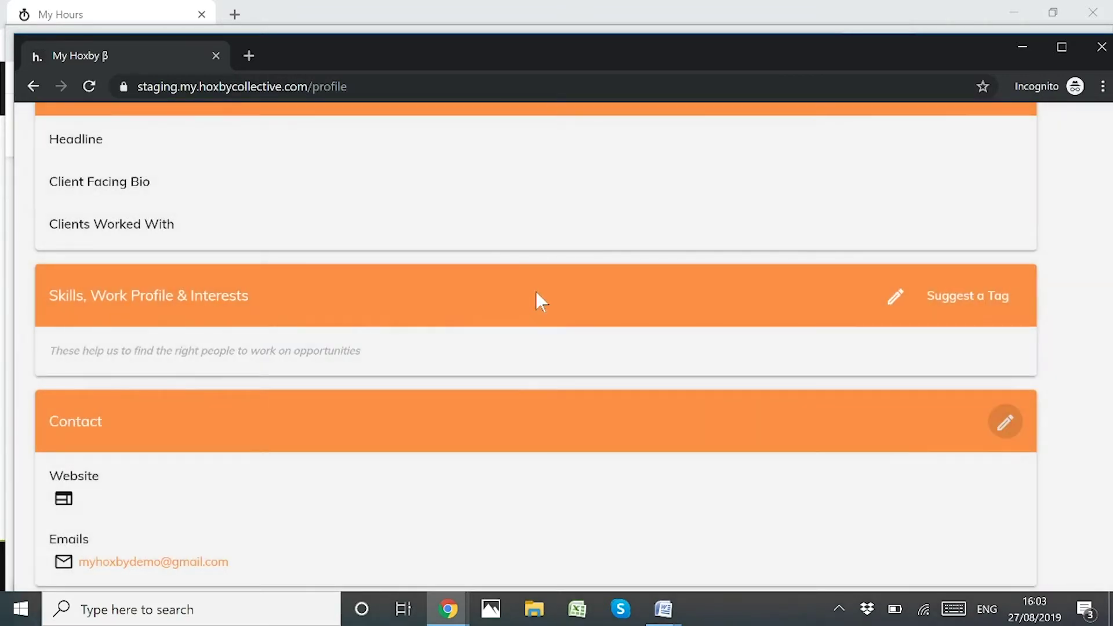
pyautogui.scroll(-10, 535, 293)
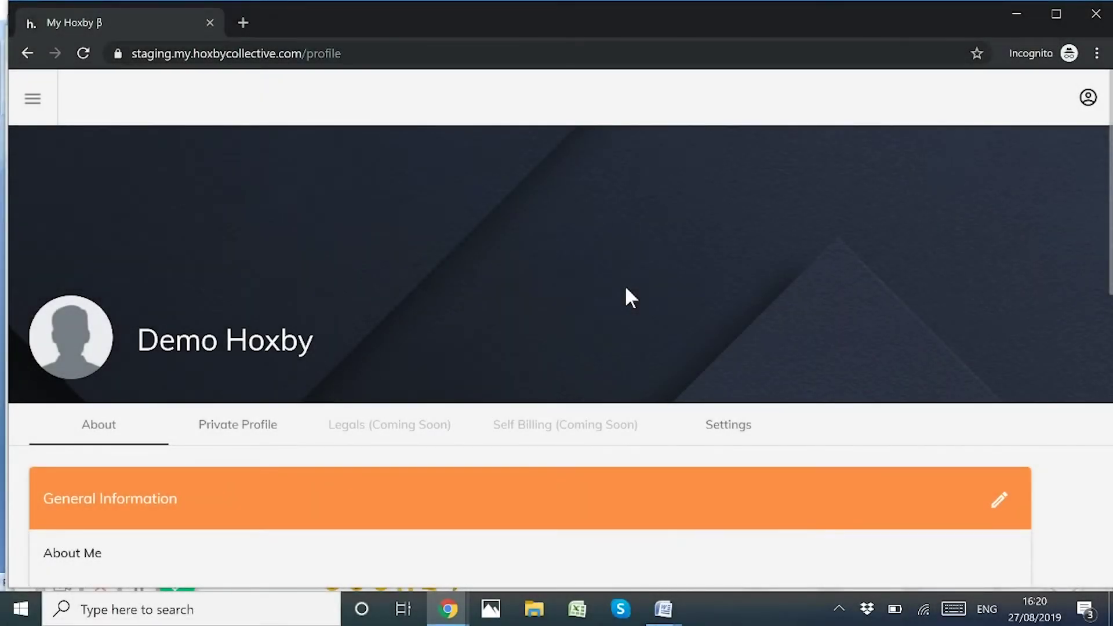
# Step: Upload a new profile image from the Pictures folder, keeping the suggested crop area
pyautogui.moveTo(72, 340)
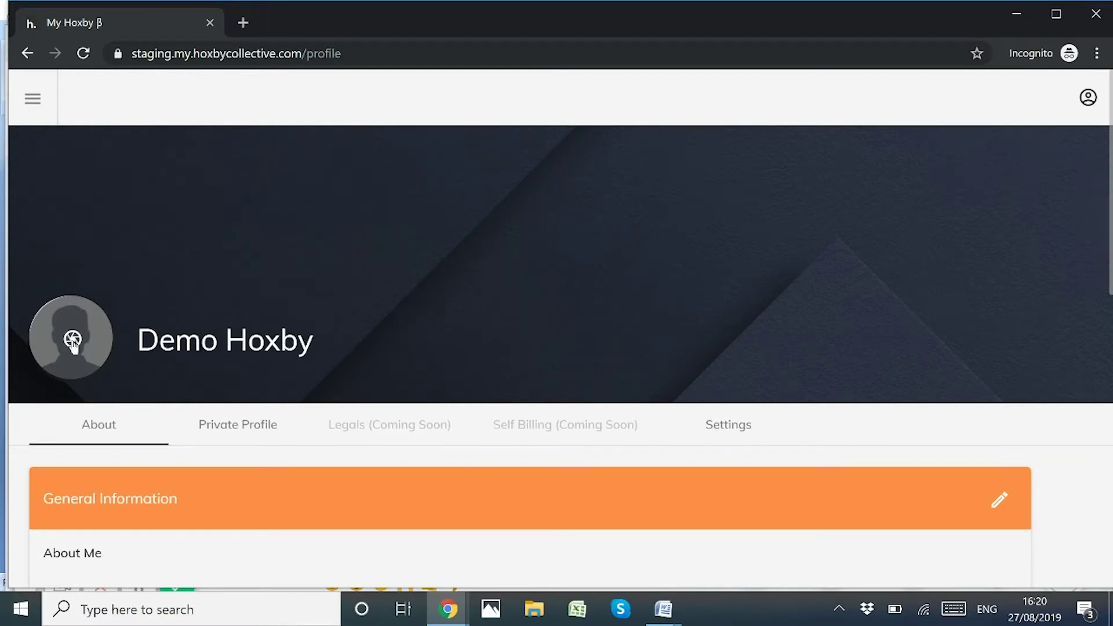
pyautogui.click(72, 341)
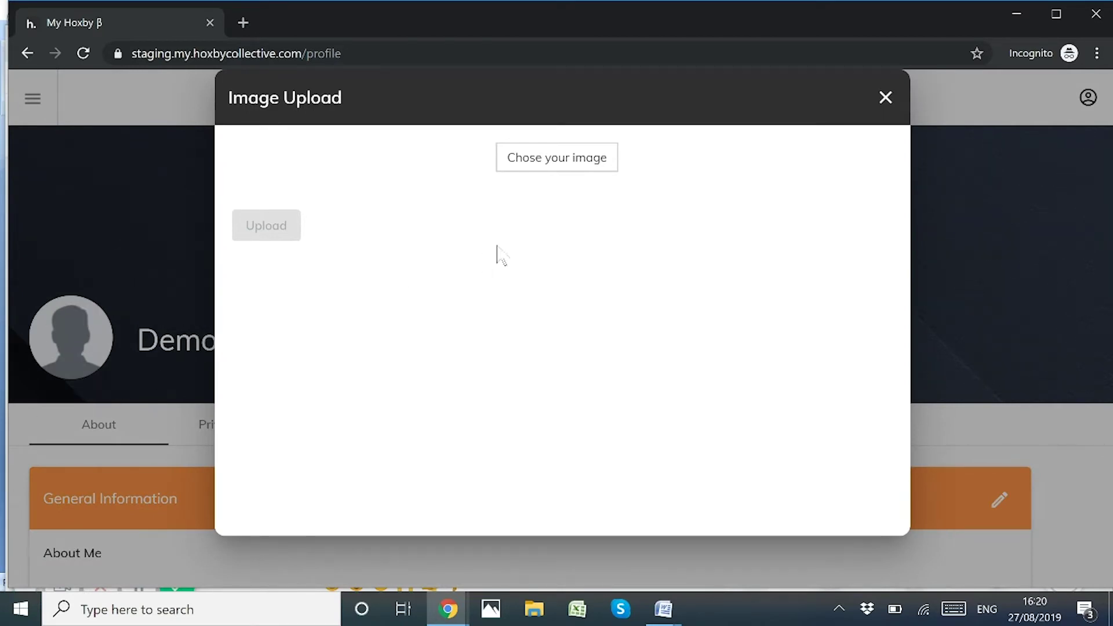
pyautogui.click(560, 166)
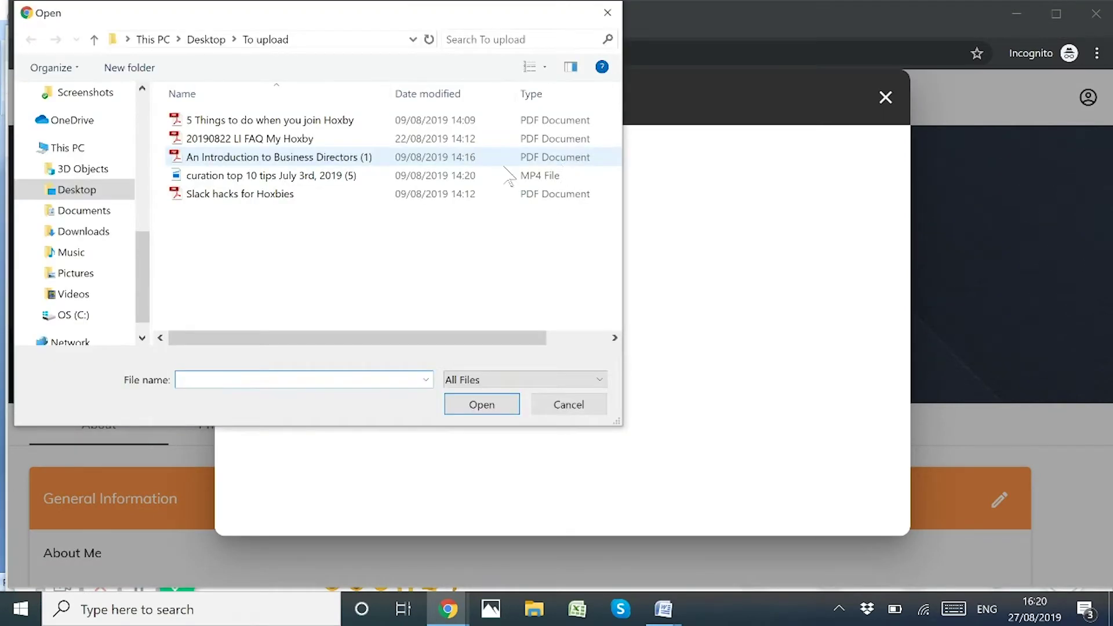
pyautogui.click(75, 273)
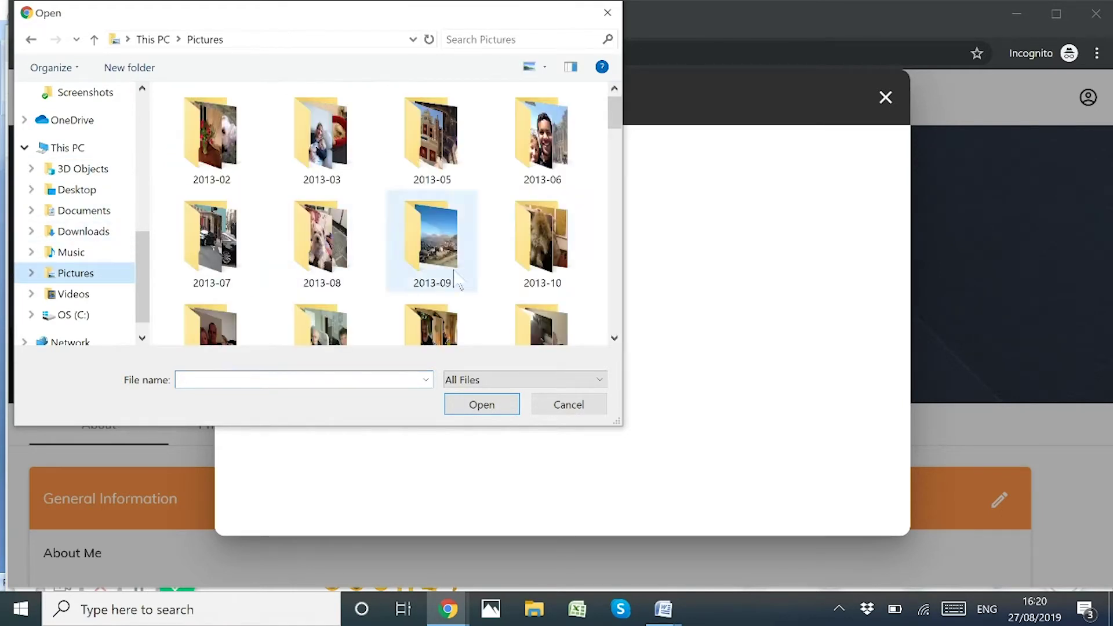
pyautogui.moveTo(616, 114); pyautogui.dragTo(616, 330)
pyautogui.doubleClick(443, 270)
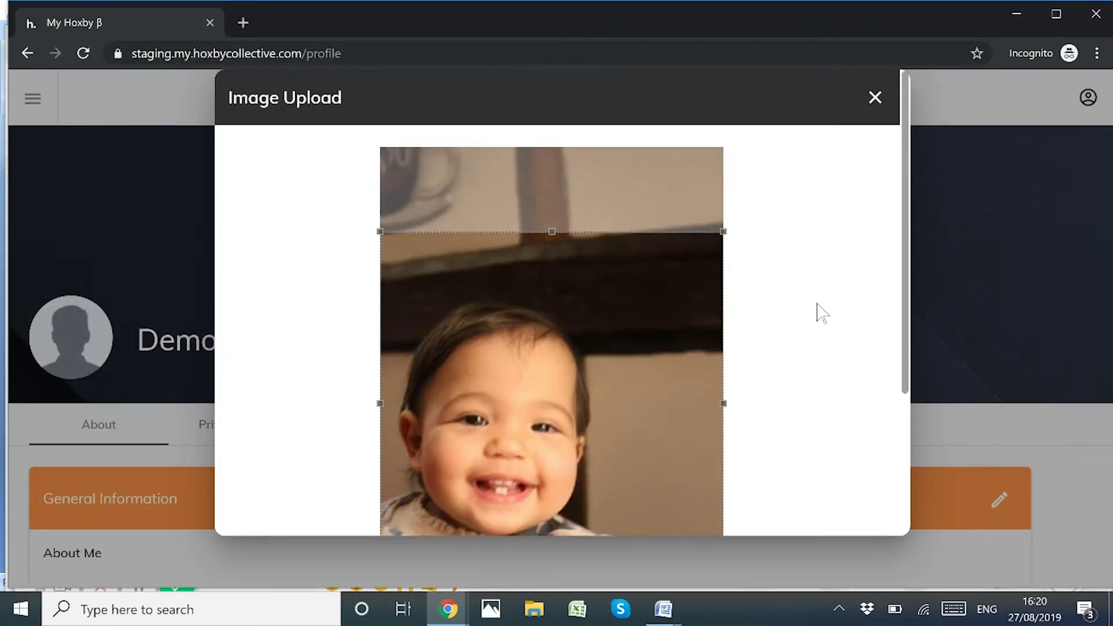
pyautogui.scroll(-4, 814, 313)
pyautogui.click(268, 502)
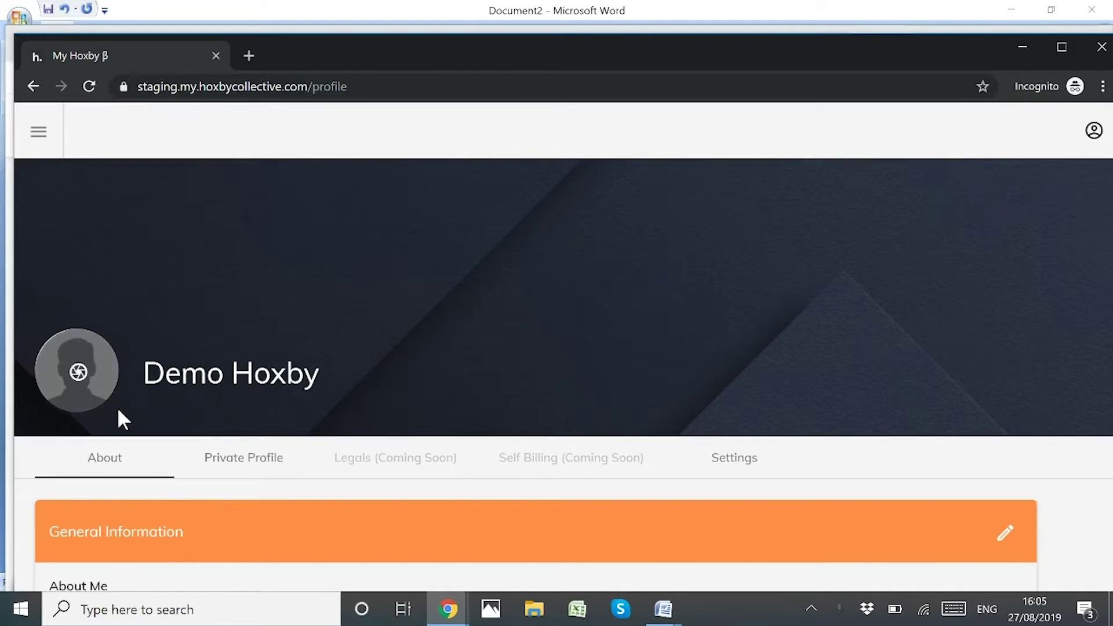
# Step: Open the Private Profile section, review the Diversity Questionnaire introduction and start filling in the questionnaire
pyautogui.scroll(-3, 117, 408)
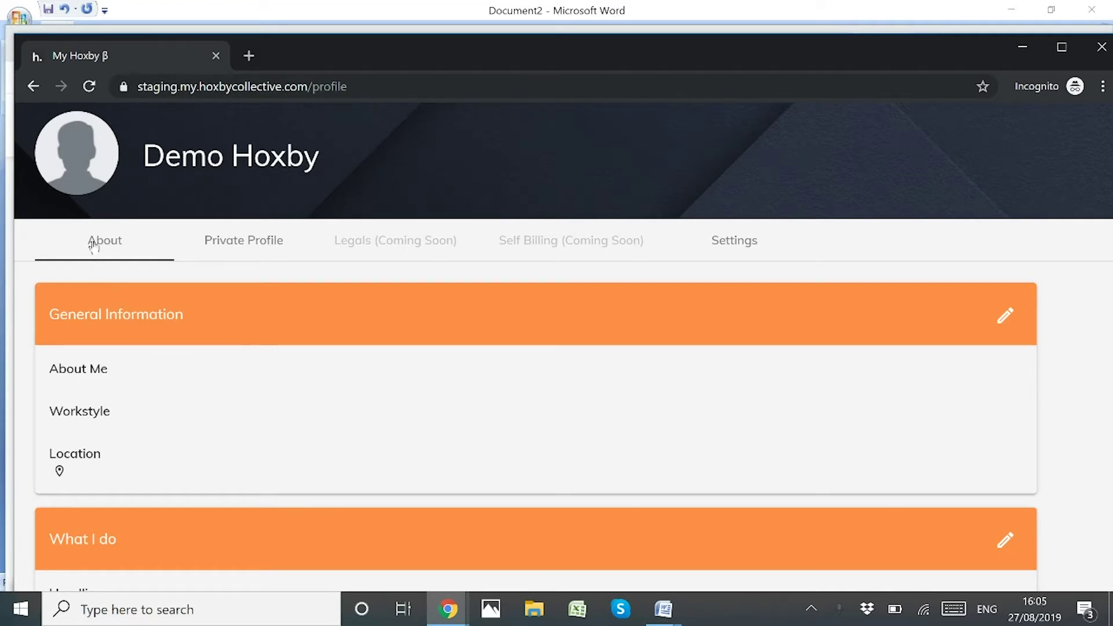
pyautogui.click(247, 250)
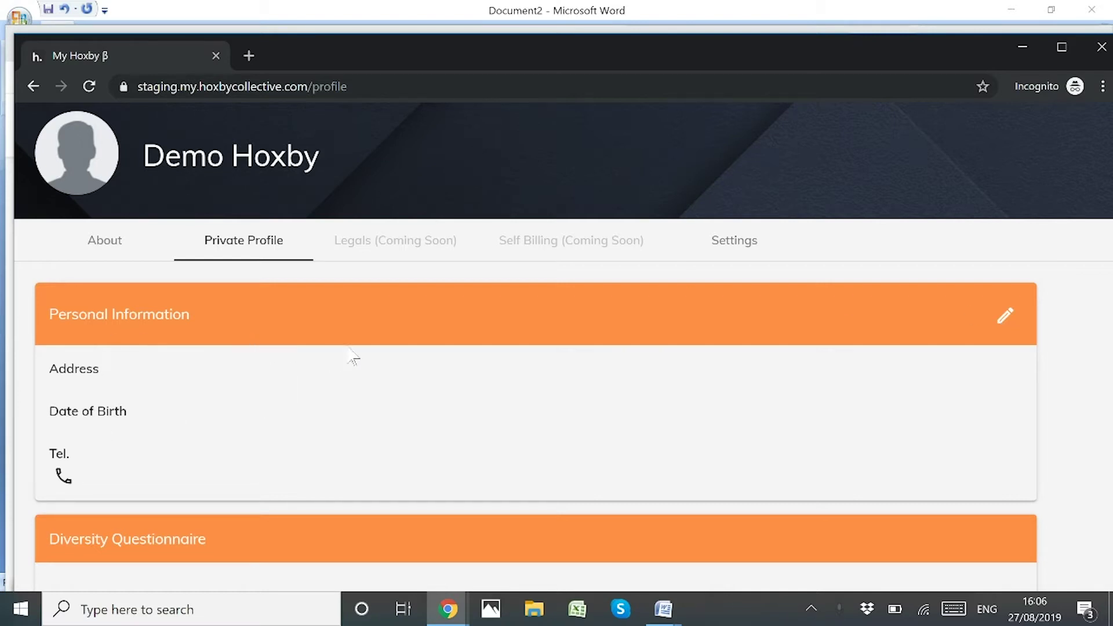
pyautogui.scroll(-3, 347, 348)
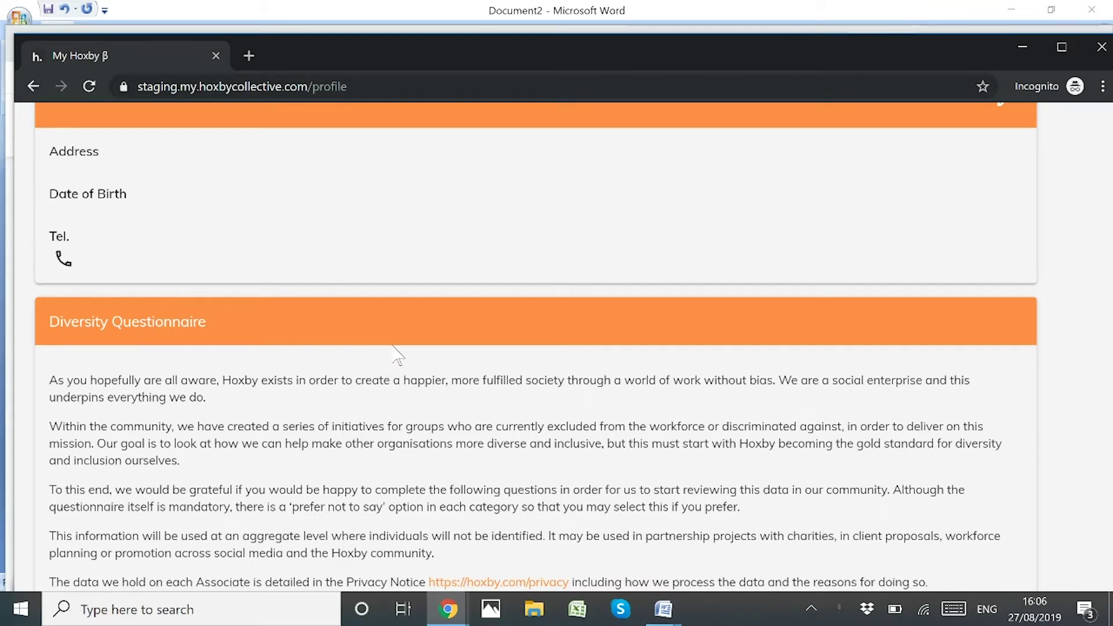
pyautogui.scroll(-2, 399, 351)
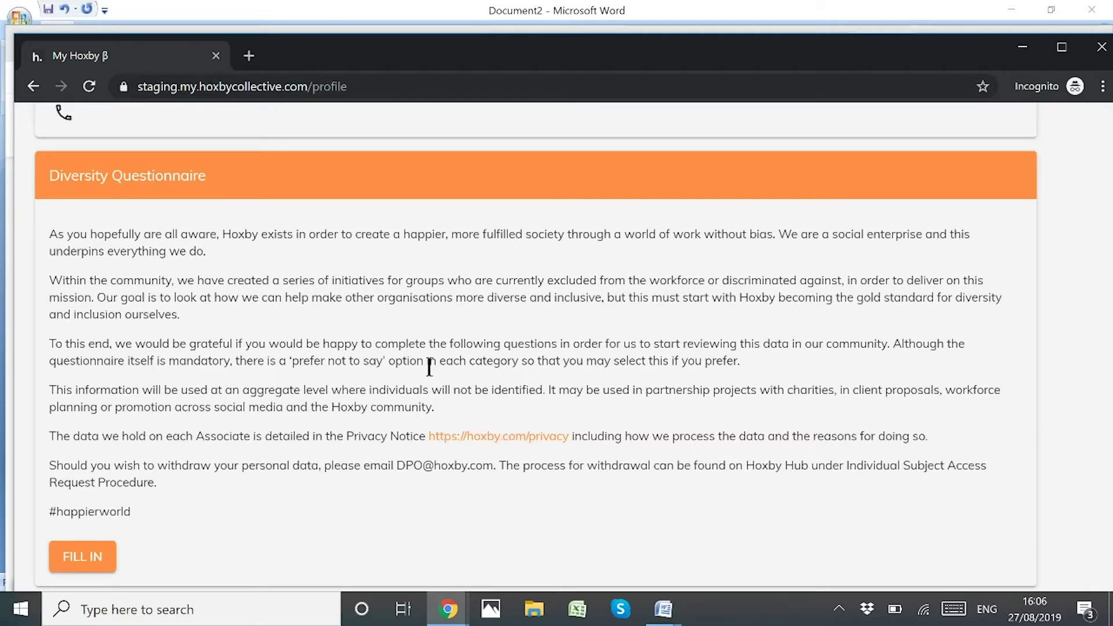
pyautogui.scroll(3, 427, 365)
pyautogui.scroll(-3, 288, 347)
pyautogui.click(95, 553)
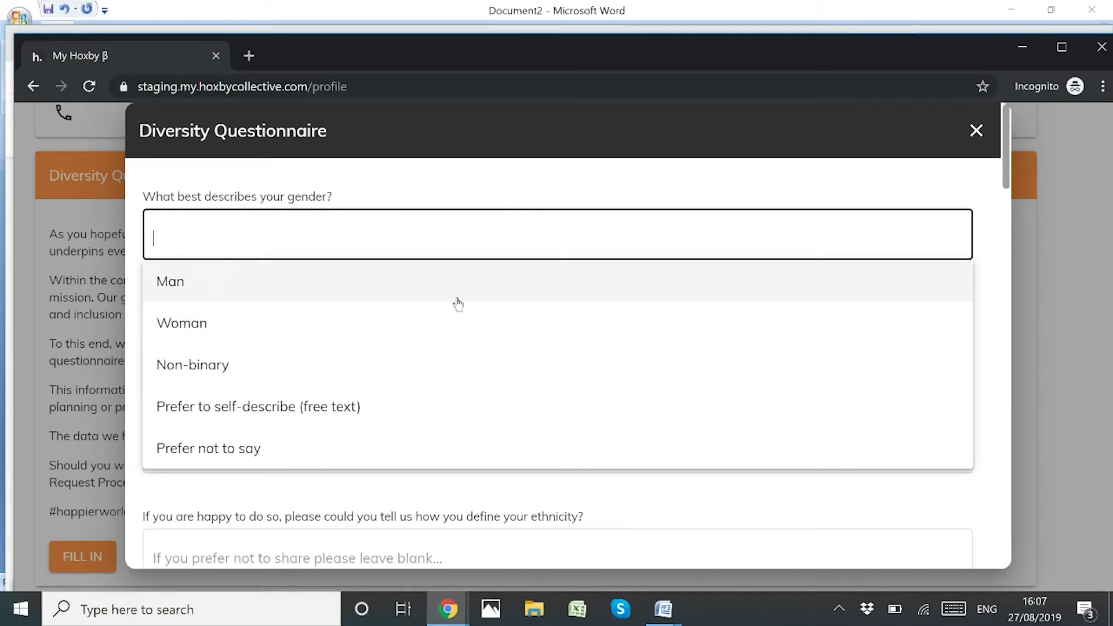
# Step: Answer the gender and minority ethnic background questions with "Prefer not to say", leave the birth year blank and review the remaining questions
pyautogui.click(358, 454)
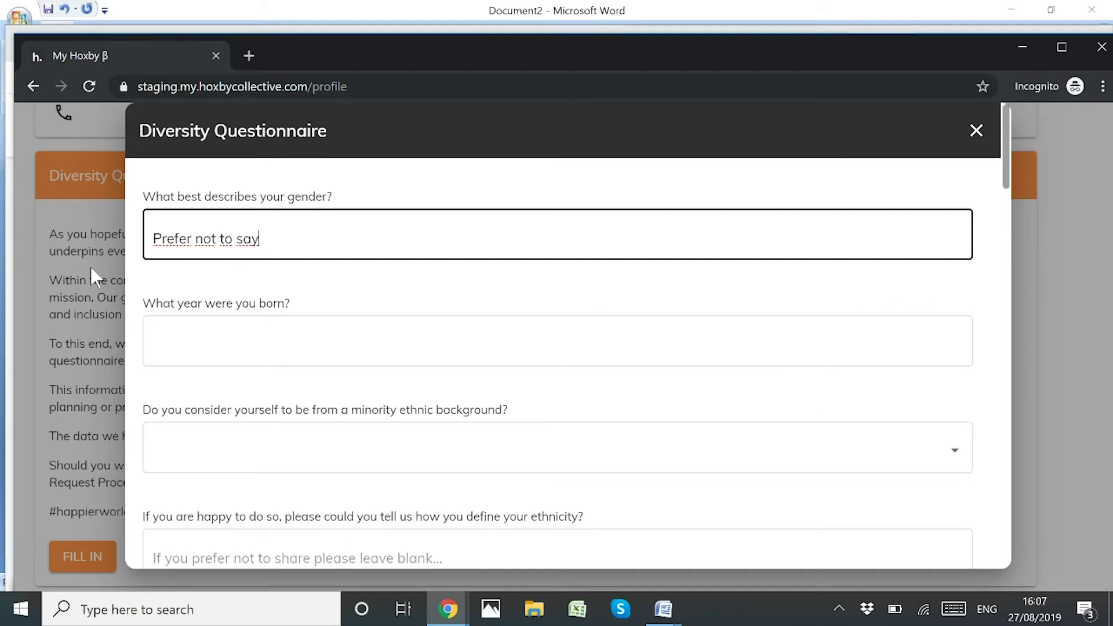
pyautogui.click(233, 347)
pyautogui.scroll(-3, 233, 346)
pyautogui.scroll(3, 271, 335)
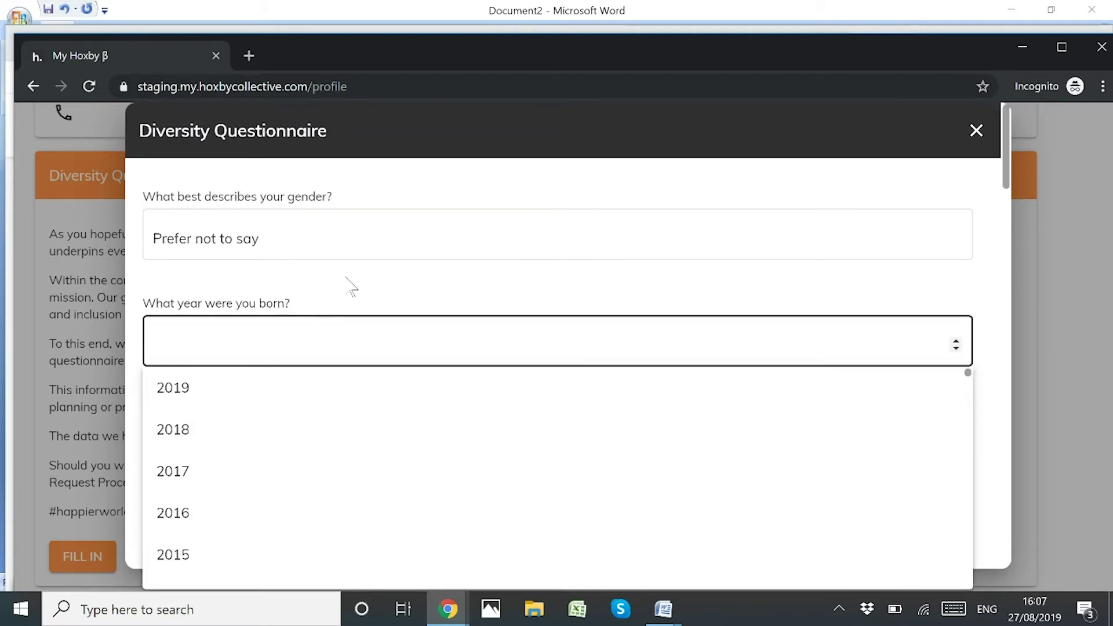
pyautogui.click(314, 404)
pyautogui.click(315, 457)
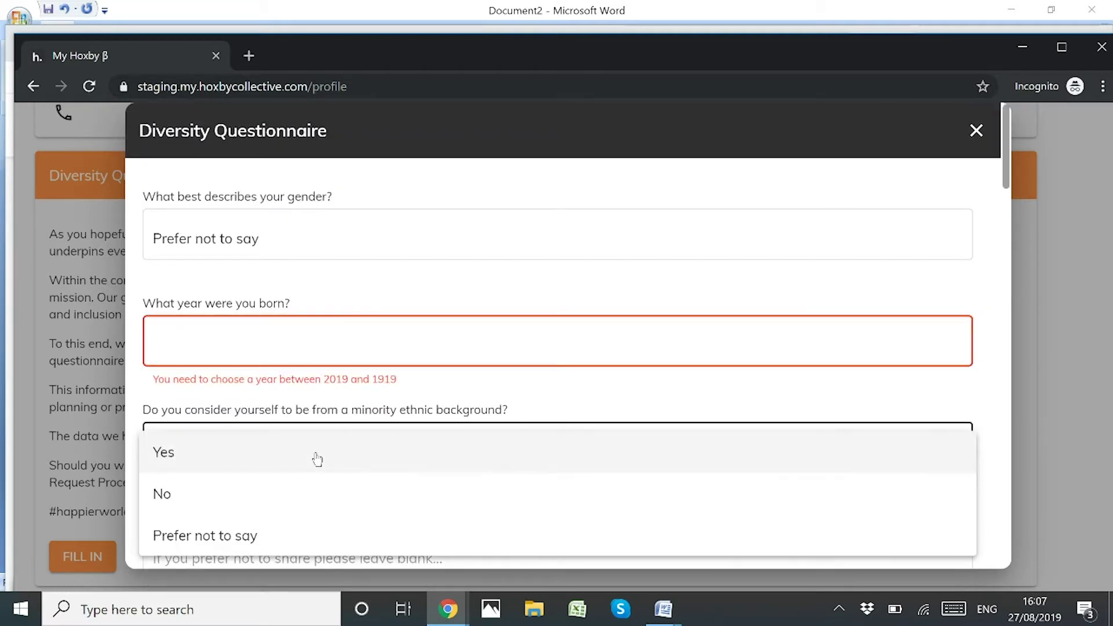
pyautogui.click(313, 528)
pyautogui.scroll(-2, 428, 400)
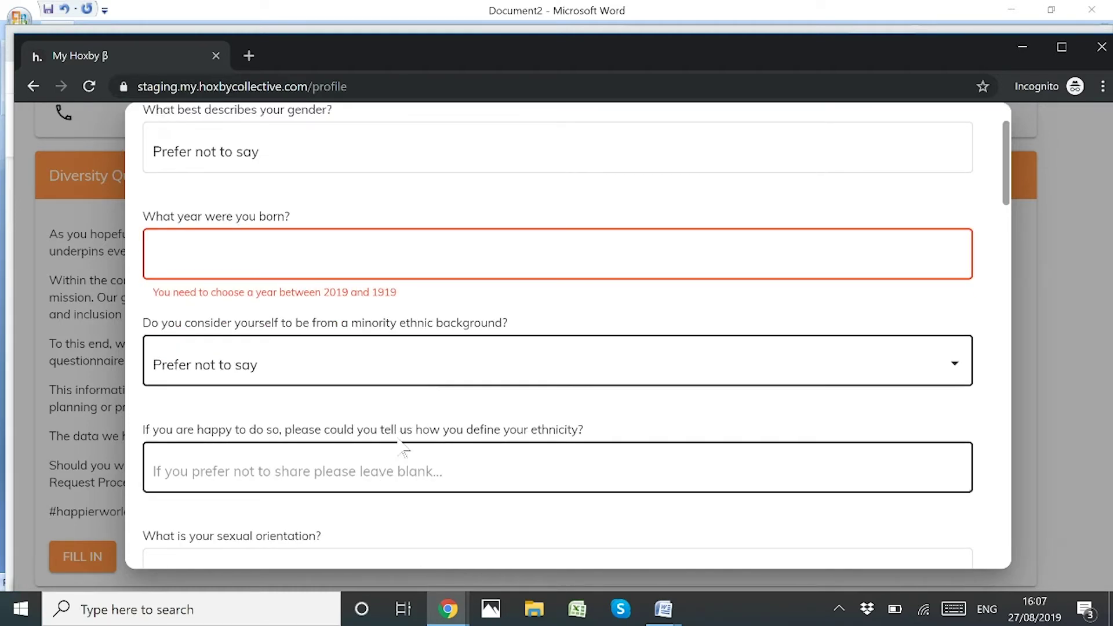
pyautogui.scroll(-1, 398, 438)
pyautogui.scroll(-20, 403, 447)
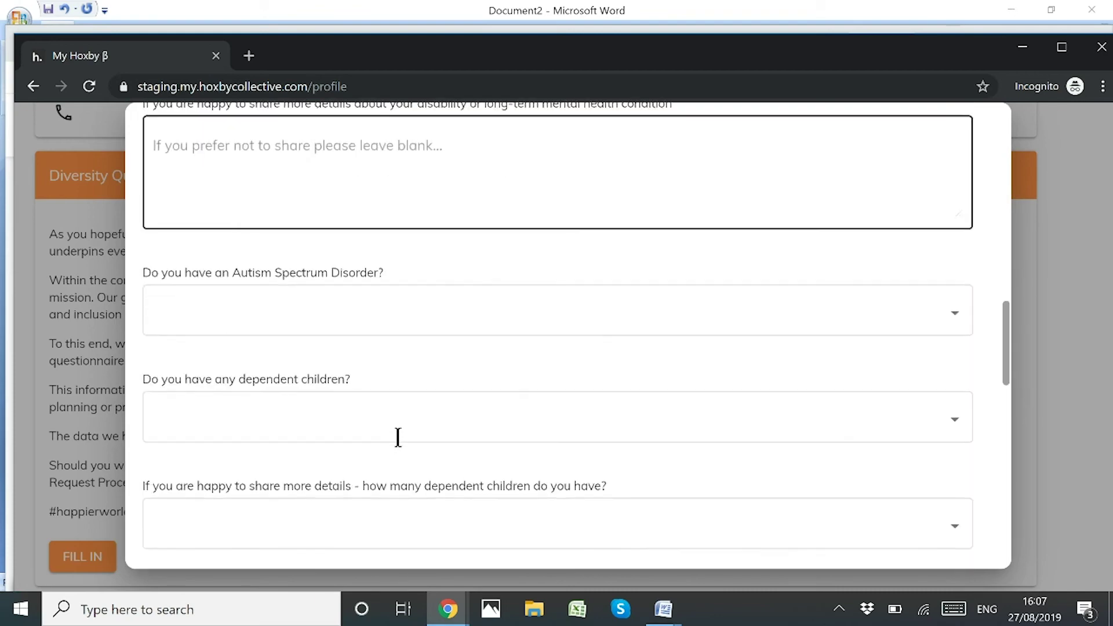
pyautogui.scroll(-3, 404, 446)
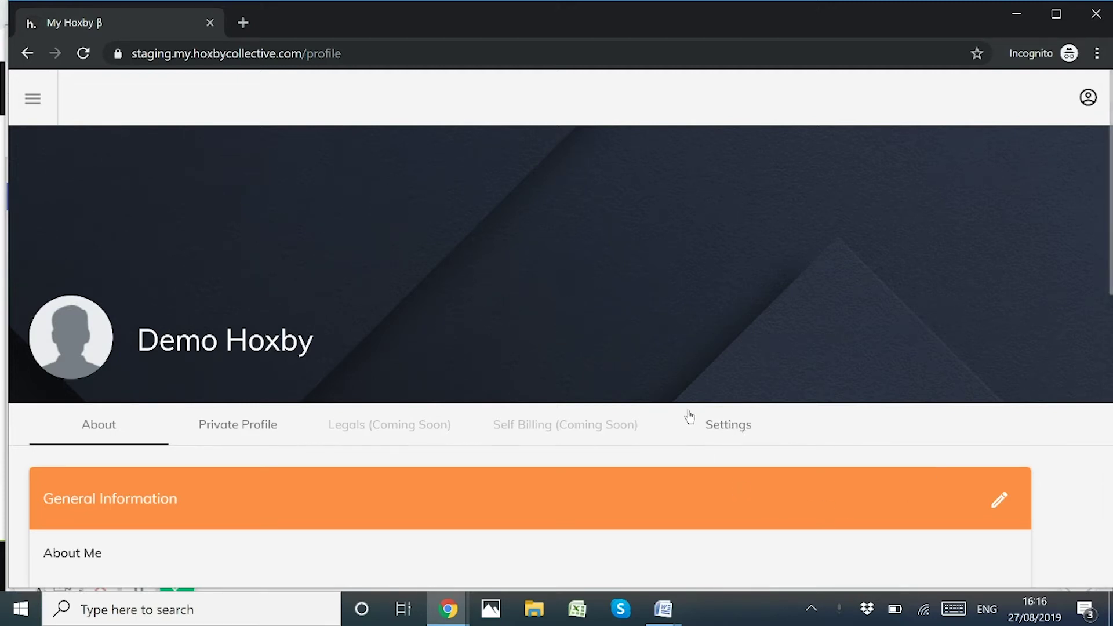
# Step: Go to the Opportunities page and view the business unit filter options without choosing one
pyautogui.scroll(-6, 688, 420)
pyautogui.scroll(6, 615, 433)
pyautogui.click(32, 100)
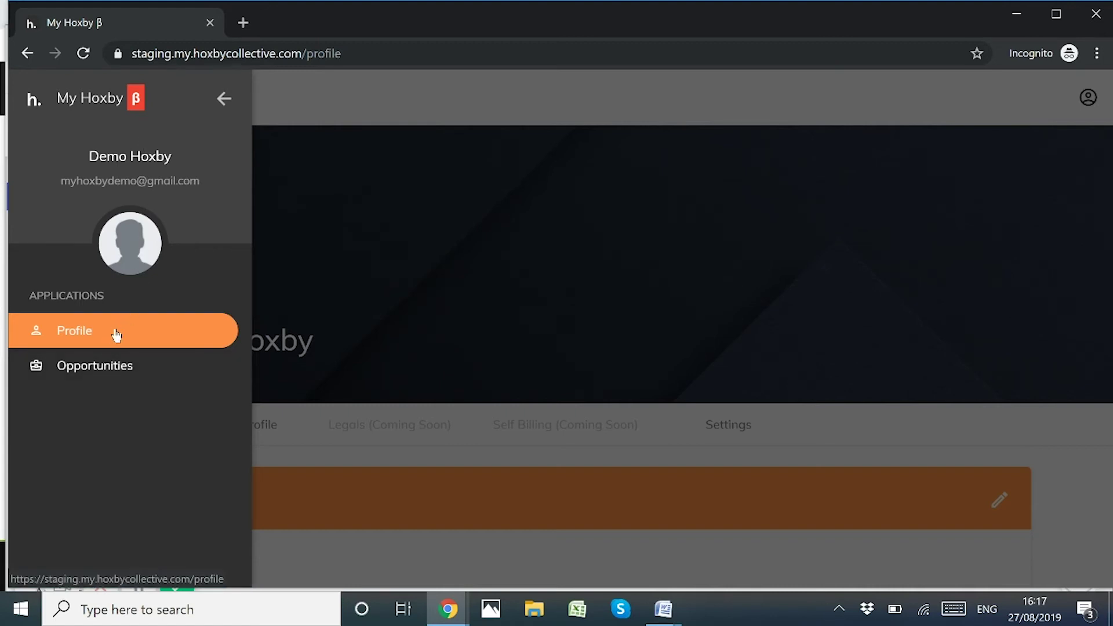
pyautogui.click(124, 371)
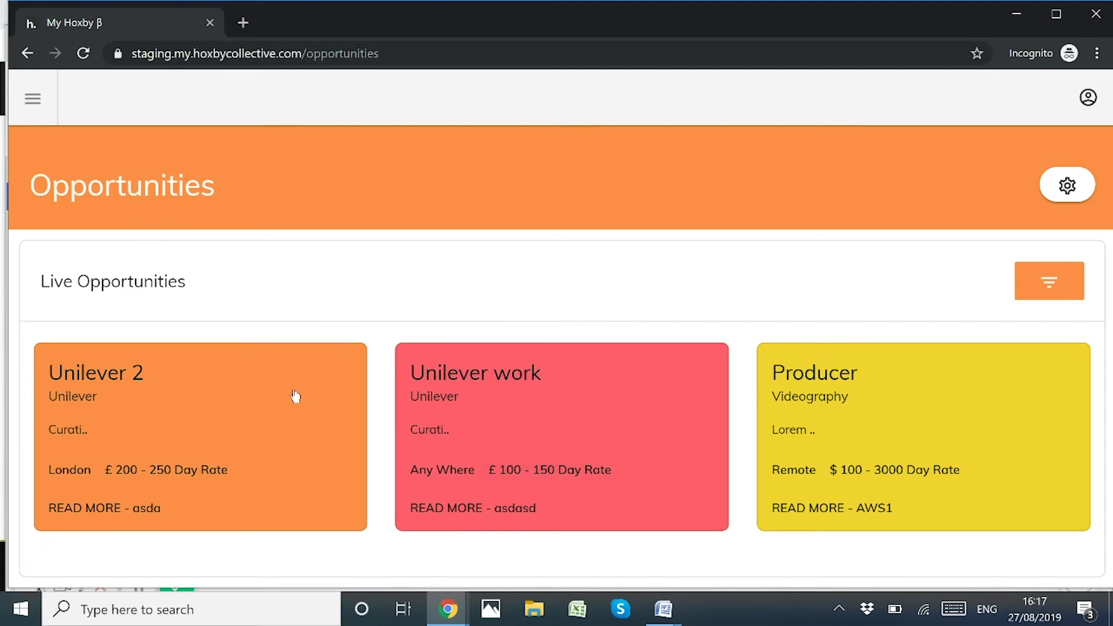
pyautogui.click(1053, 296)
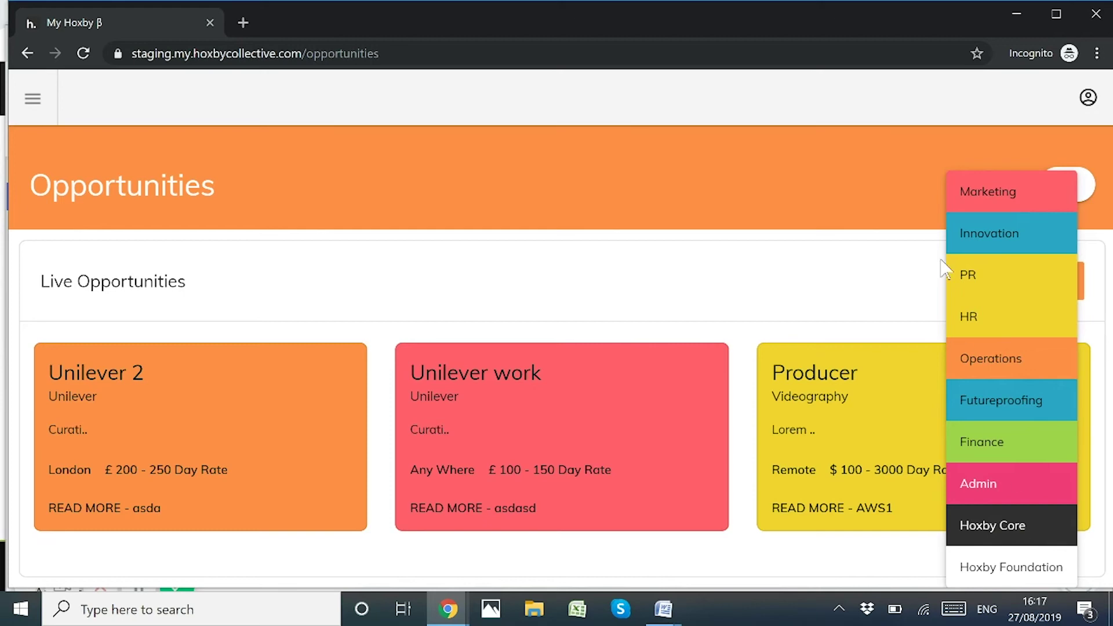
pyautogui.click(546, 323)
# Step: Review the full details of the "Unilever 2" opportunity, including its apply and share options, and close it without applying
pyautogui.click(179, 428)
pyautogui.scroll(-5, 178, 428)
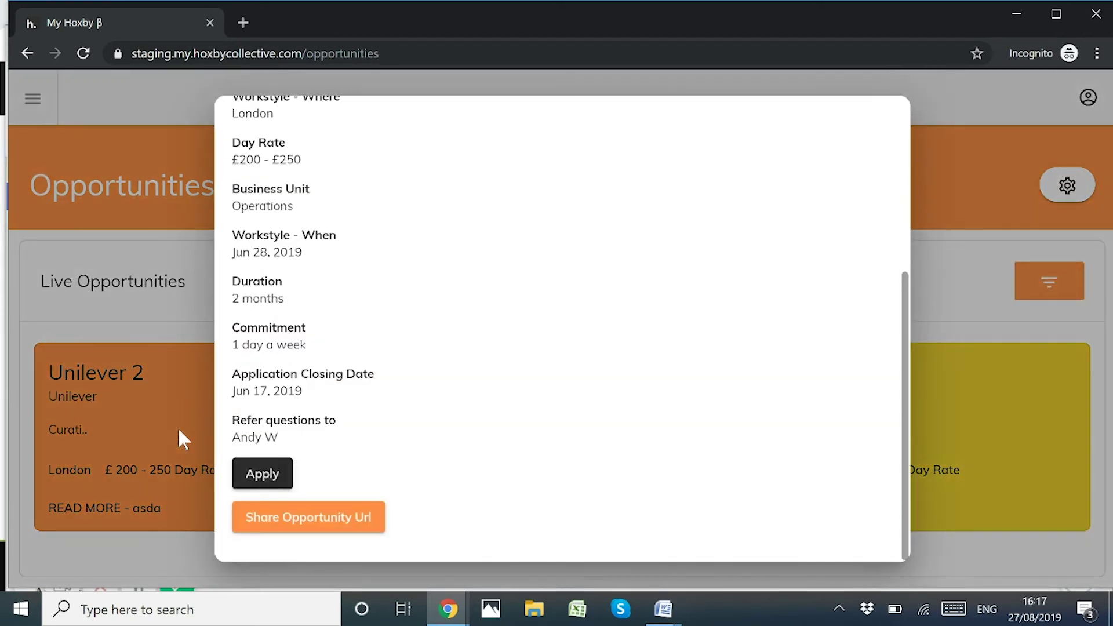
pyautogui.scroll(5, 427, 364)
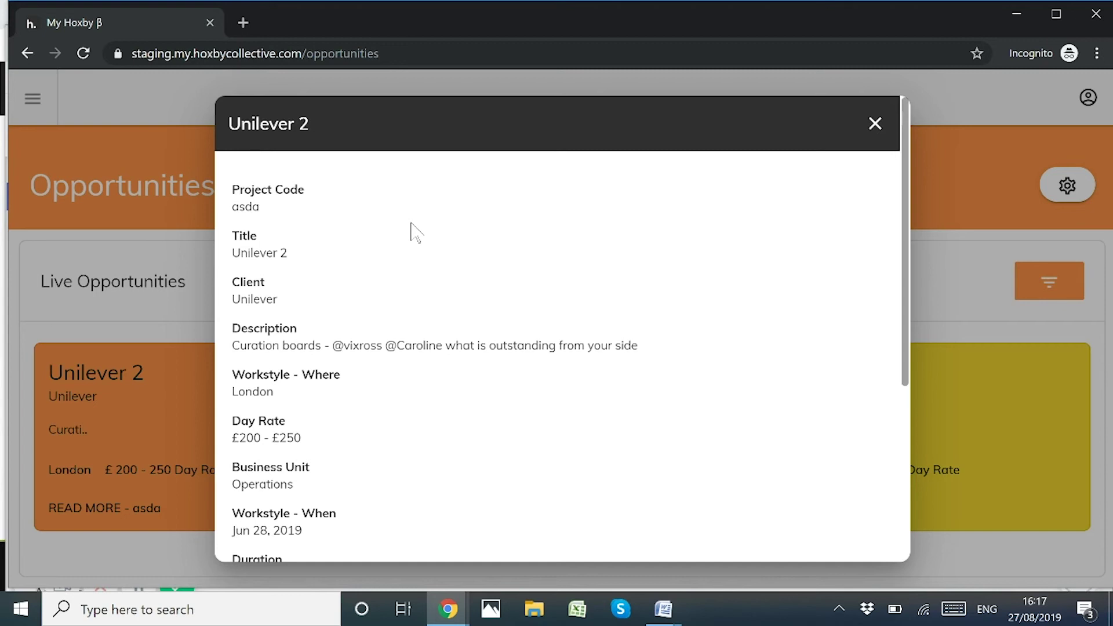
pyautogui.scroll(-1, 374, 227)
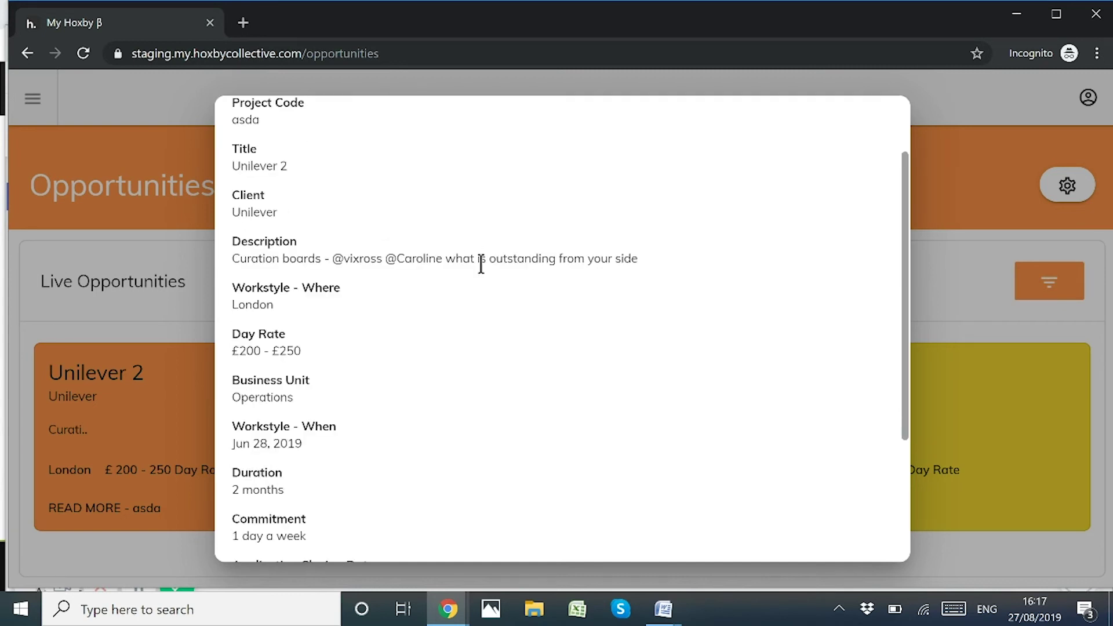
pyautogui.scroll(-1, 414, 320)
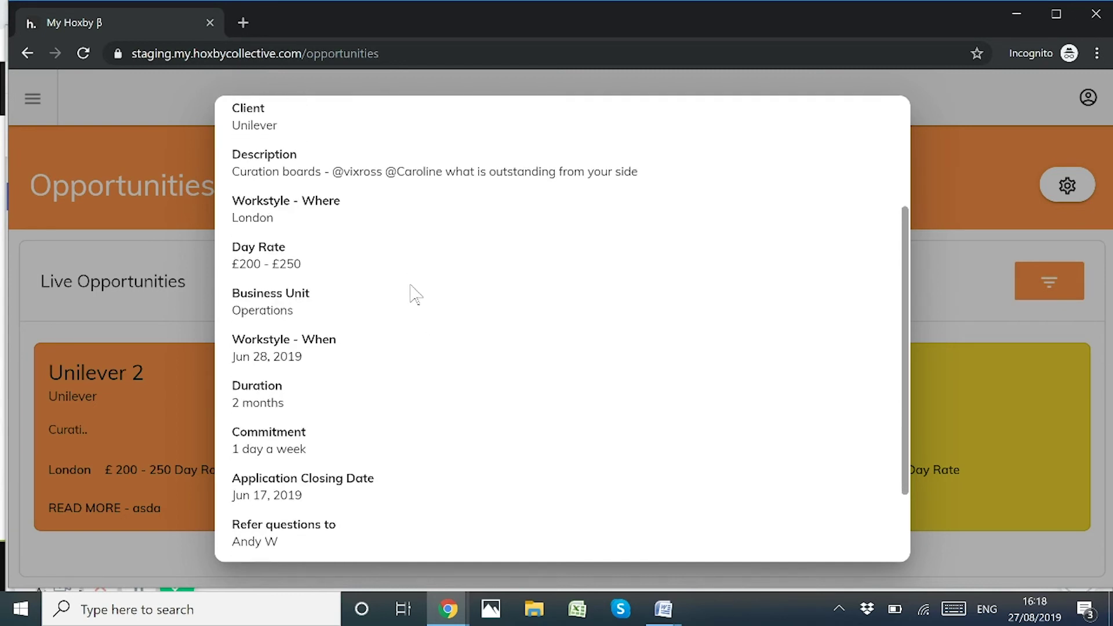
pyautogui.scroll(-1, 406, 324)
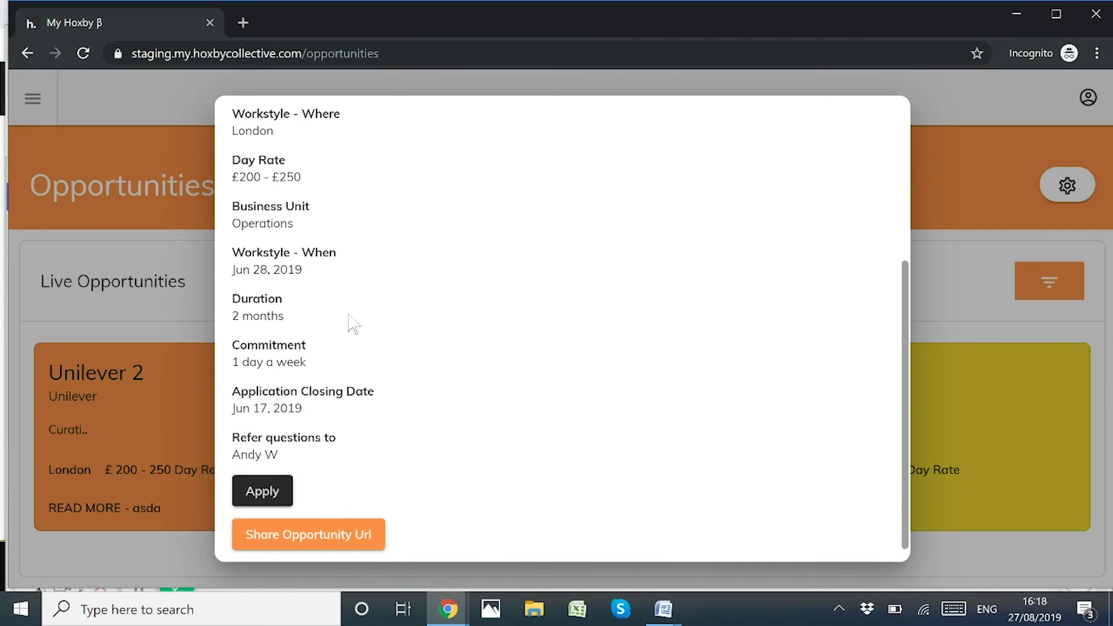
pyautogui.scroll(-1, 351, 323)
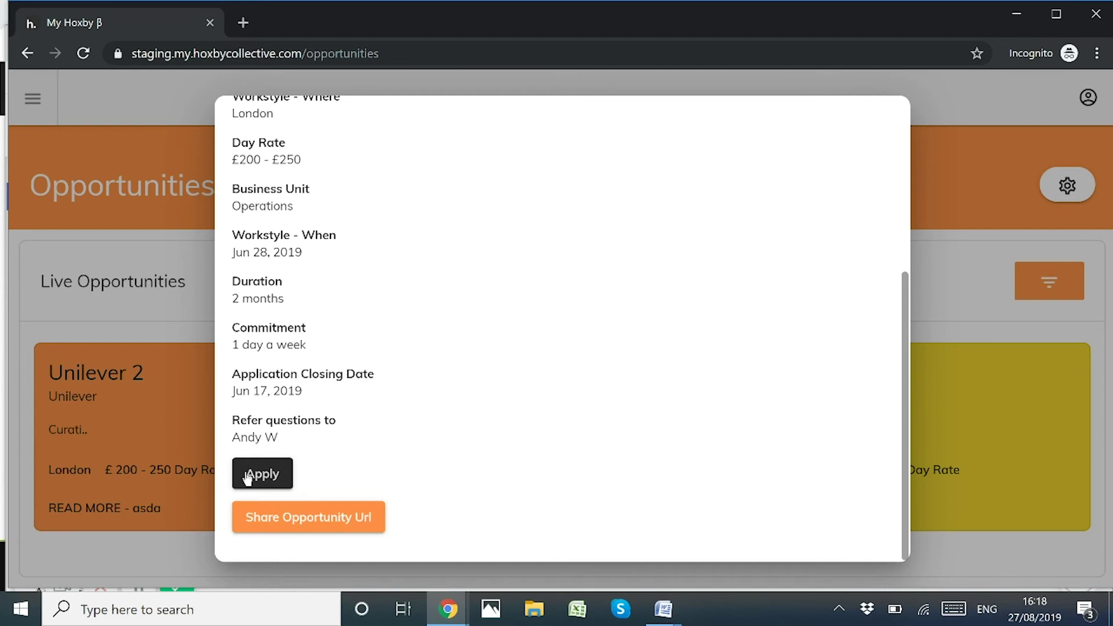
pyautogui.click(155, 320)
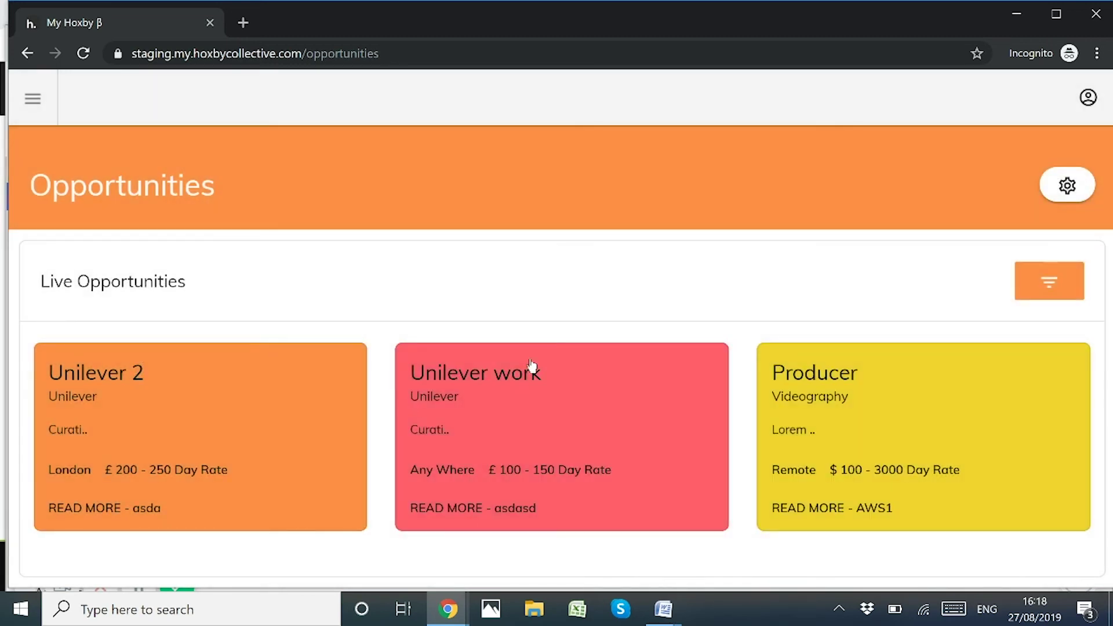